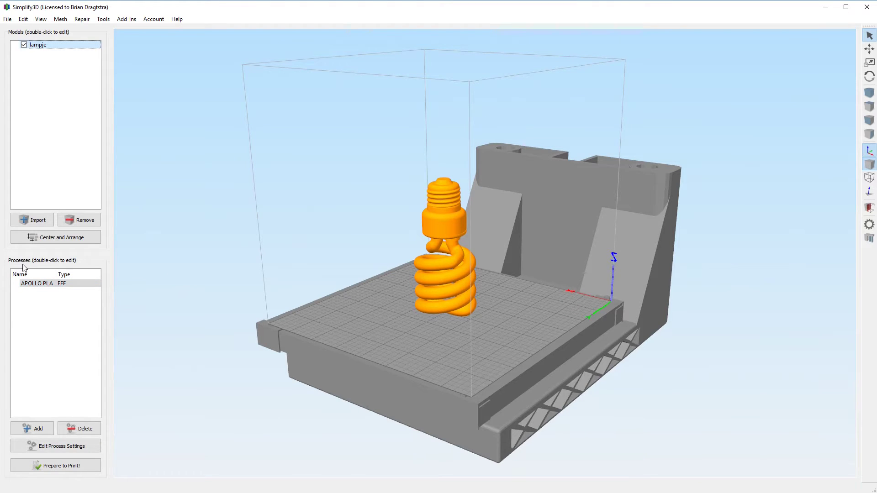
Open the settings of the APOLLO PLA process with PLA material, Medium print quality and 20% infill
{"action": "left_click", "coordinate": [69, 284]}
{"action": "double_click", "coordinate": [68, 284]}
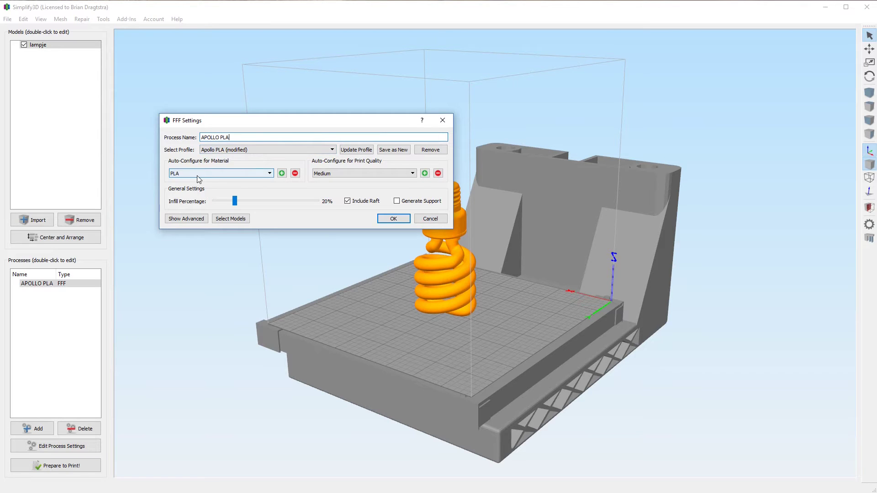
{"action": "left_click", "coordinate": [262, 175]}
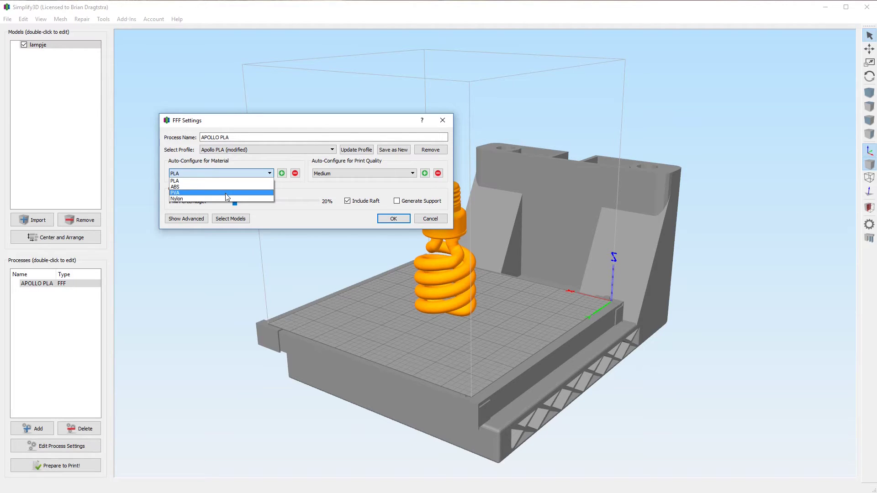
{"action": "left_click", "coordinate": [246, 181]}
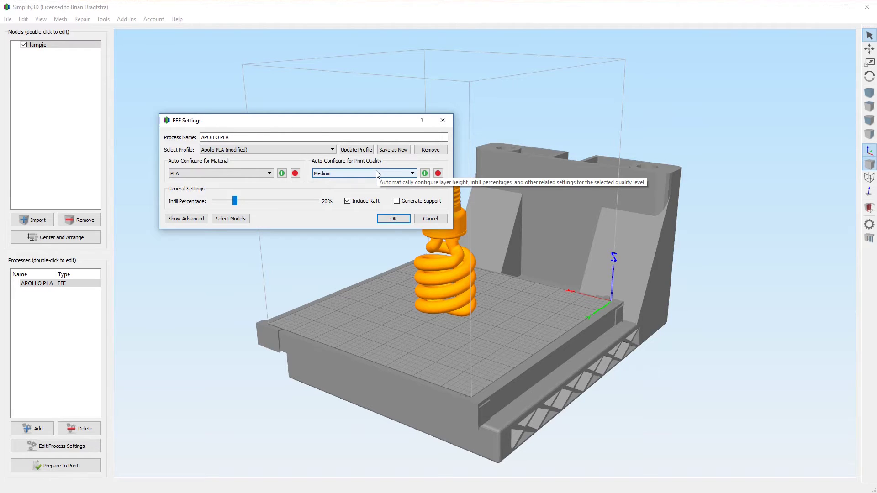
{"action": "left_click", "coordinate": [377, 174]}
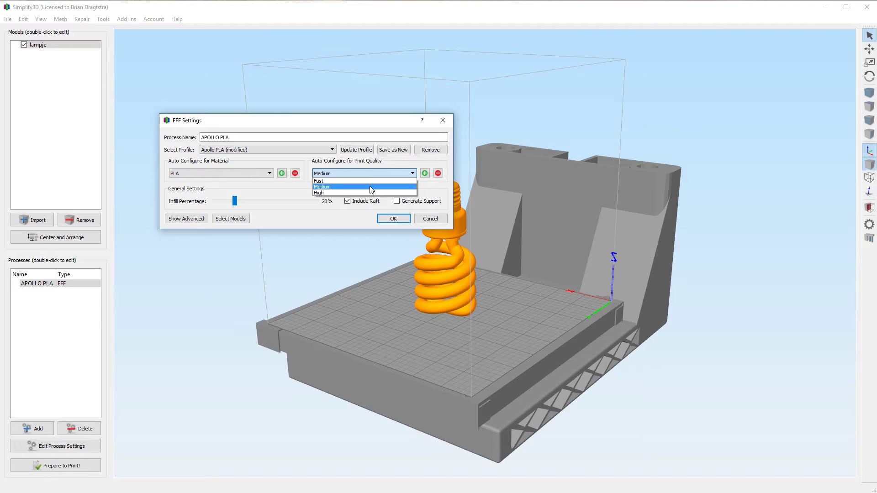
{"action": "left_click", "coordinate": [246, 207]}
{"action": "mouse_move", "coordinate": [235, 201]}
{"action": "left_mouse_down"}
{"action": "mouse_move", "coordinate": [224, 204]}
{"action": "mouse_move", "coordinate": [235, 208]}
{"action": "left_mouse_up"}
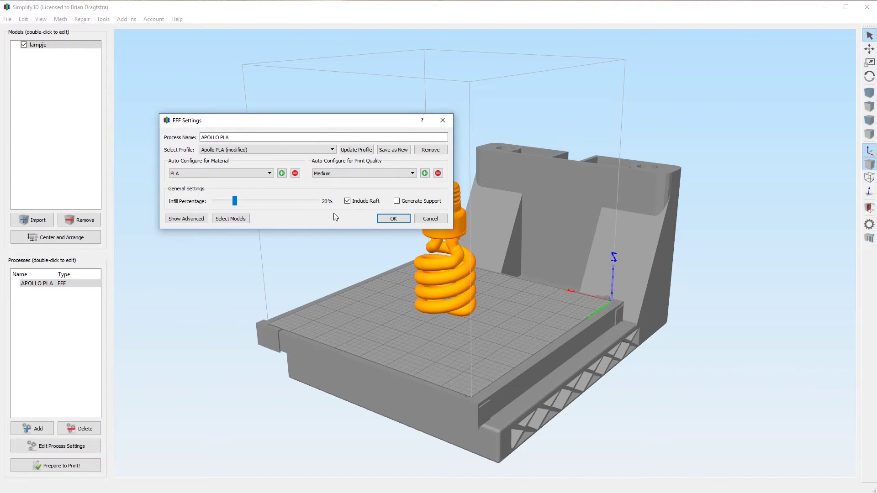
Show the advanced process settings and select the Primary Extruder
{"action": "left_click", "coordinate": [195, 222]}
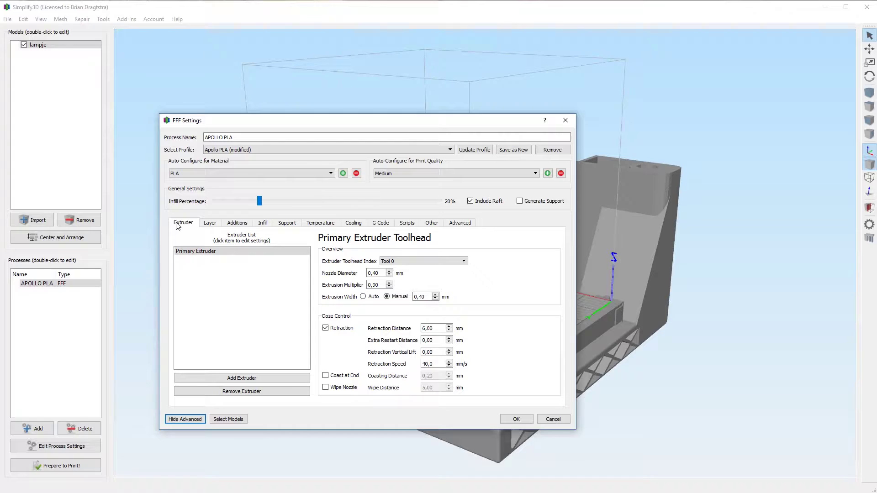
{"action": "left_click", "coordinate": [205, 252]}
Try other extra restart distances for the primary extruder and restore the value to 0,00 mm
{"action": "mouse_move", "coordinate": [439, 328]}
{"action": "scroll", "coordinate": [452, 340], "scroll_direction": "up", "scroll_amount": 4}
{"action": "scroll", "coordinate": [452, 341], "scroll_direction": "up", "scroll_amount": 2}
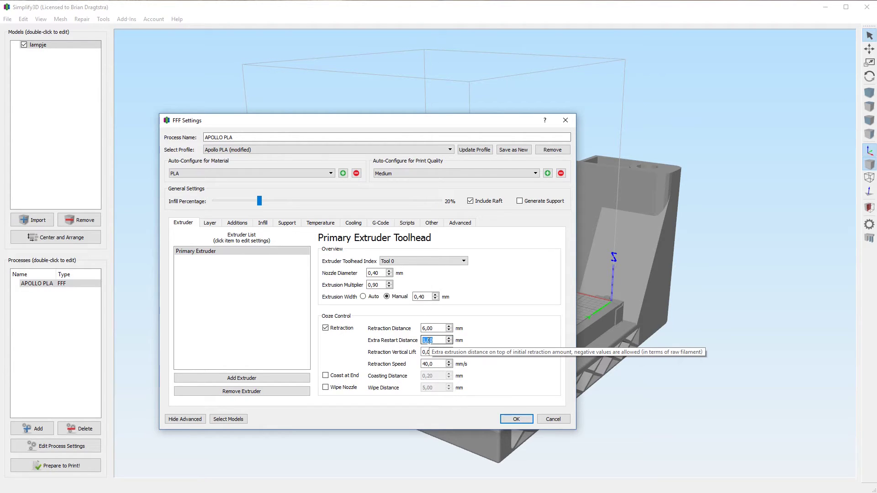
{"action": "left_click", "coordinate": [449, 342]}
{"action": "left_click", "coordinate": [449, 342]}
{"action": "left_click", "coordinate": [449, 338]}
{"action": "left_click", "coordinate": [449, 338]}
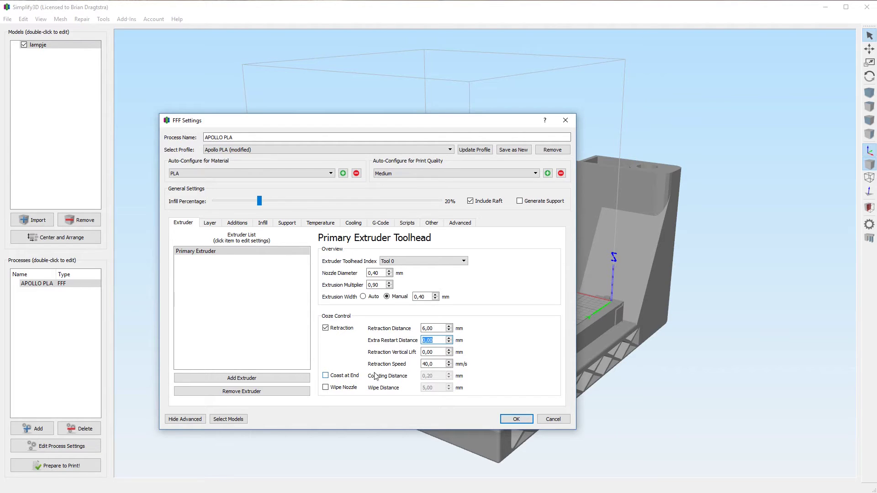
Compare the layer settings of the Fast and High print quality presets, ending back on Medium
{"action": "mouse_move", "coordinate": [435, 352]}
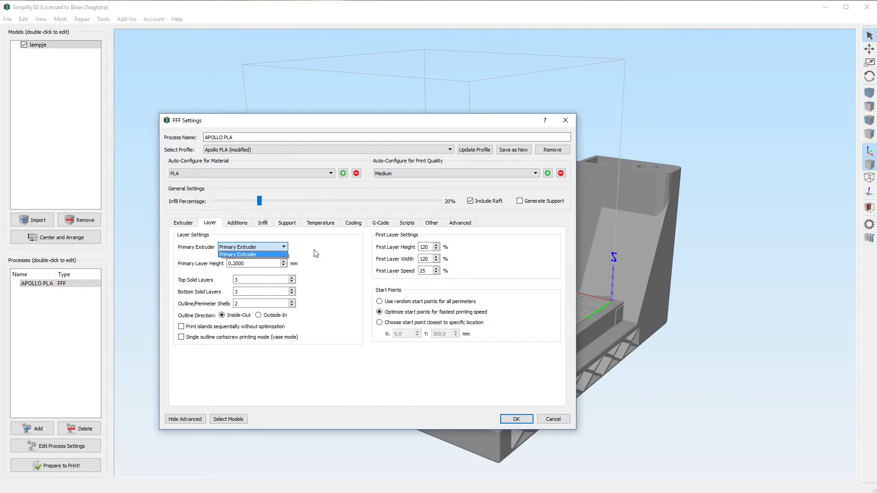
{"action": "left_click", "coordinate": [315, 253]}
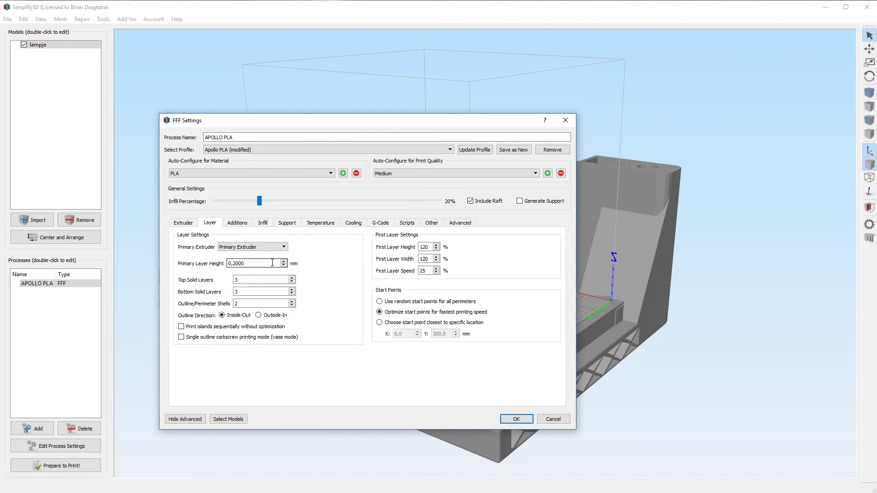
{"action": "left_click", "coordinate": [246, 264]}
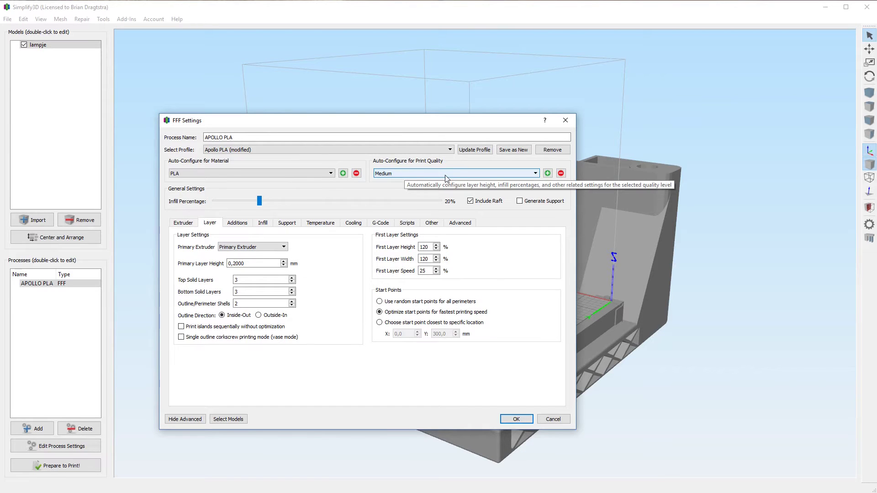
{"action": "left_click", "coordinate": [432, 173]}
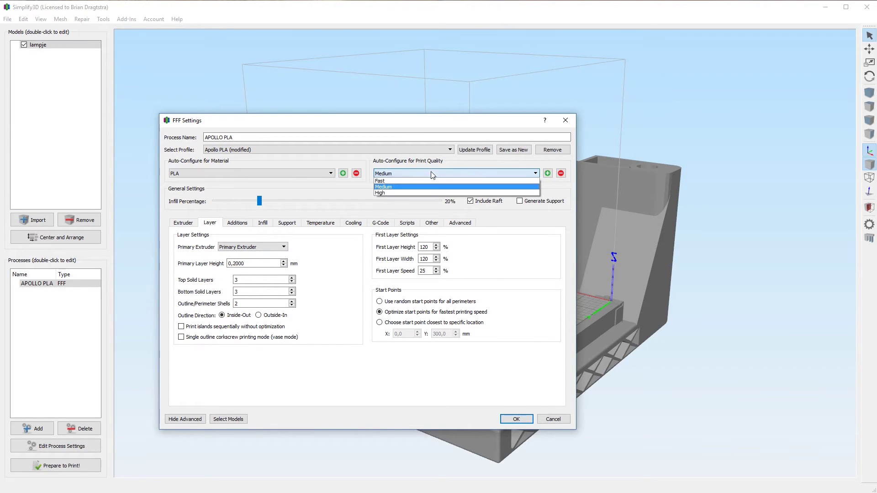
{"action": "left_click", "coordinate": [419, 183]}
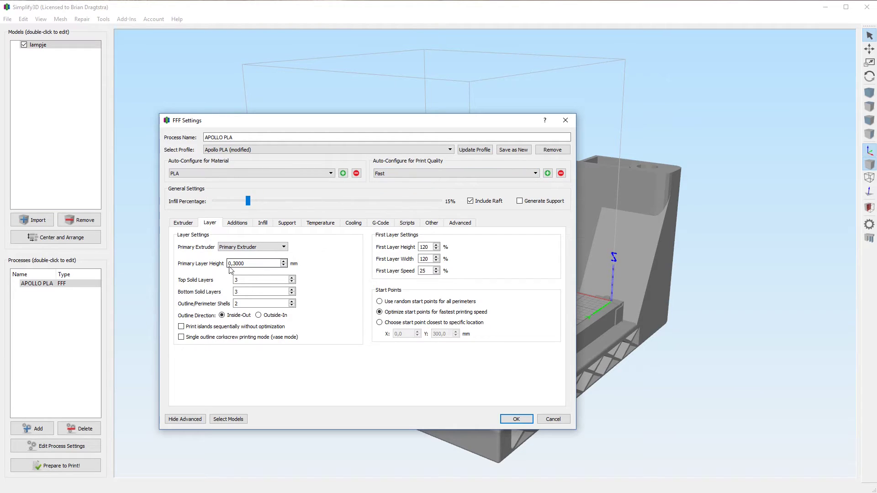
{"action": "left_click", "coordinate": [440, 173]}
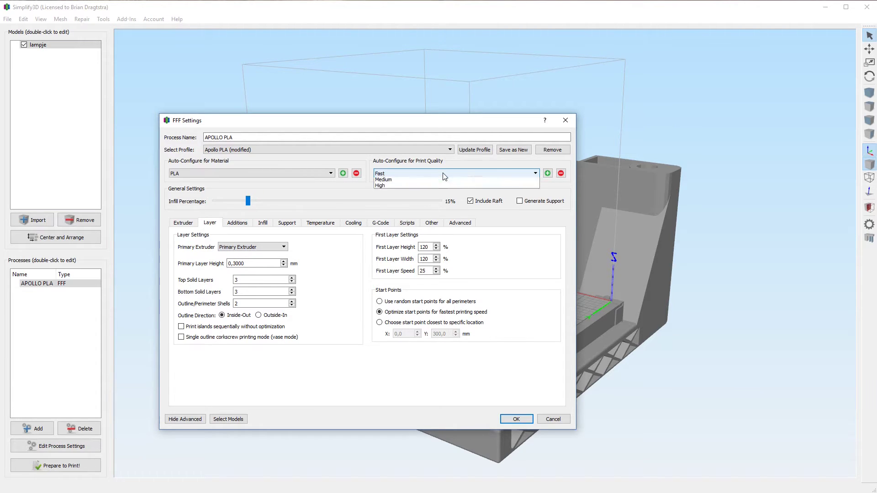
{"action": "left_click", "coordinate": [436, 189]}
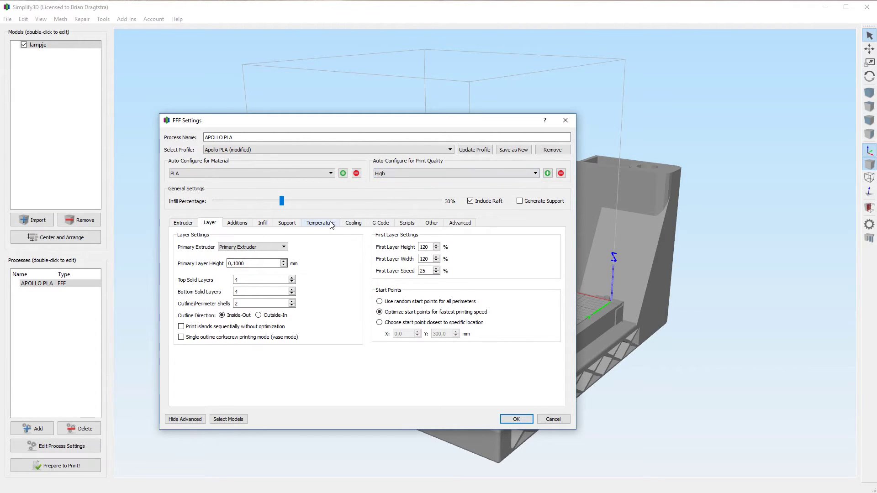
{"action": "left_click", "coordinate": [437, 173]}
{"action": "left_click", "coordinate": [411, 187]}
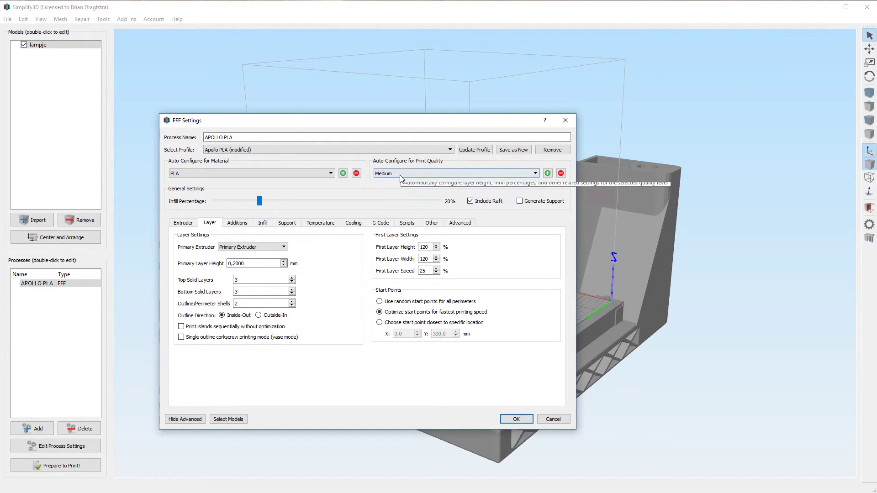
Set the infill percentage to 30% and the outline/perimeter shells to 2, keeping Medium print quality
{"action": "left_click", "coordinate": [418, 177]}
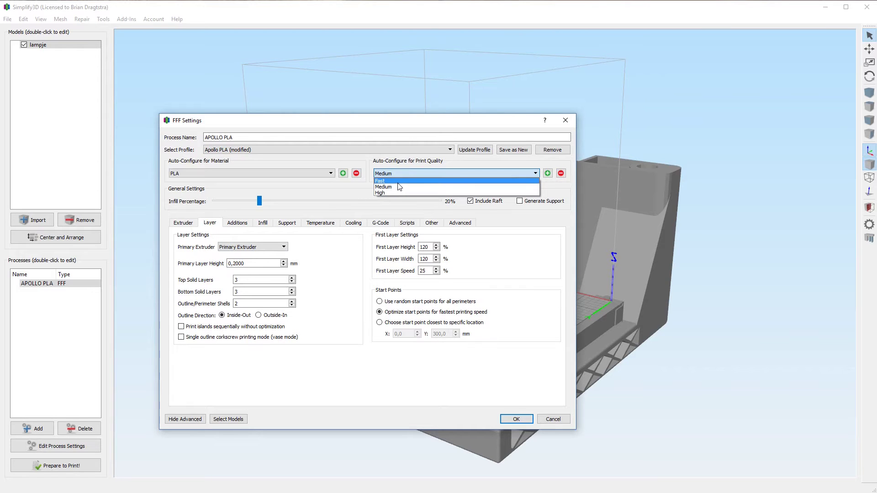
{"action": "left_click", "coordinate": [346, 205]}
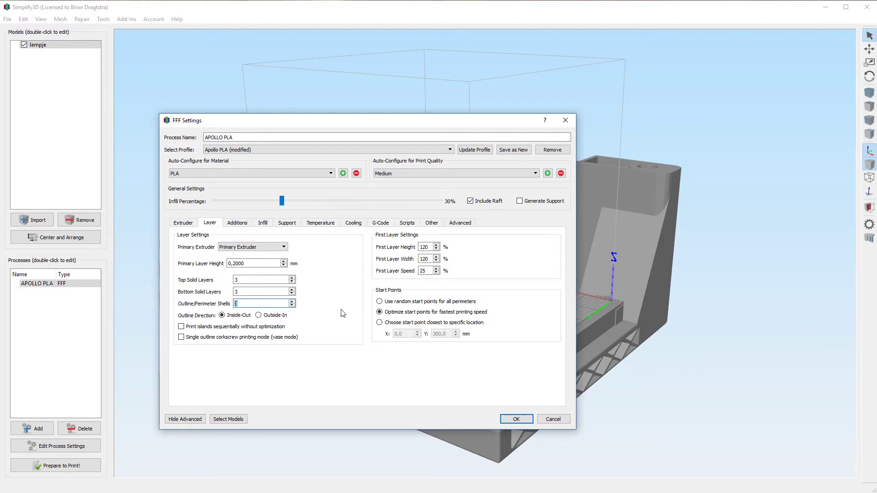
{"action": "left_click", "coordinate": [291, 305]}
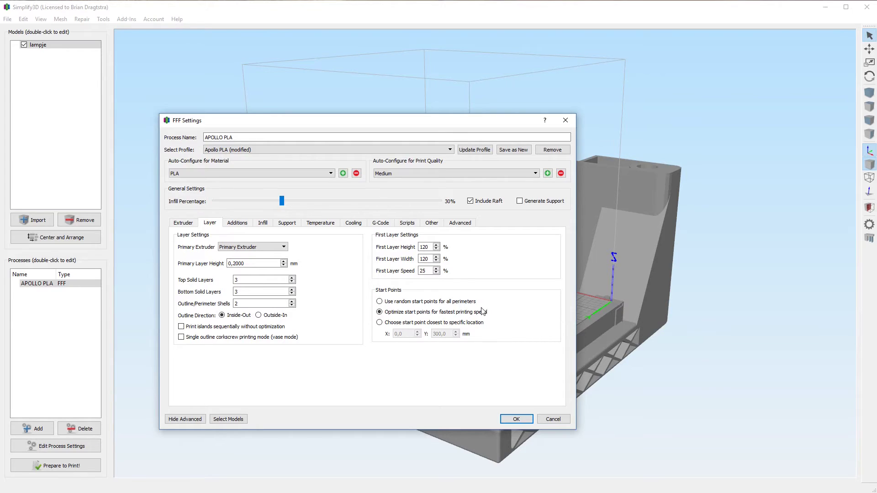
{"action": "left_click", "coordinate": [380, 323]}
Turn off the raft in the process's additions and generate the print preview
{"action": "left_click", "coordinate": [236, 223]}
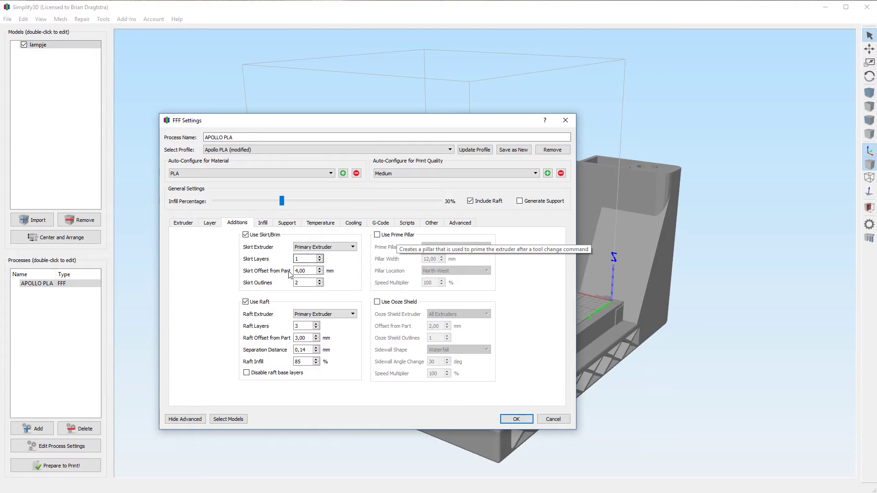
{"action": "left_click", "coordinate": [246, 302]}
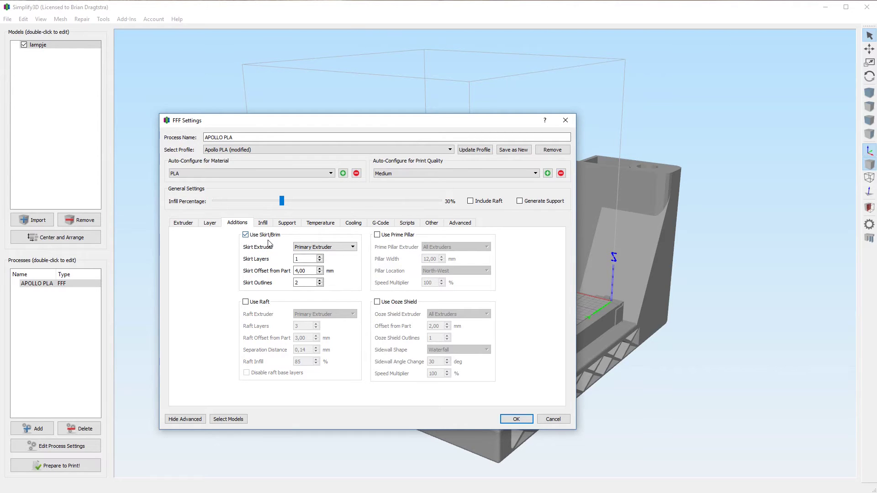
{"action": "left_click", "coordinate": [514, 418]}
{"action": "left_click", "coordinate": [72, 465]}
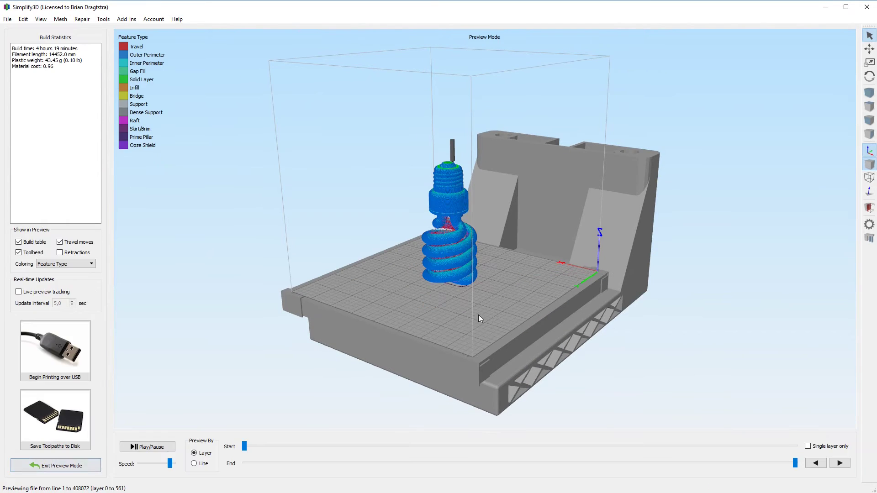
Examine the raftless lamp's toolpaths from several angles, especially the skirt and the contact area at its base
{"action": "left_click_drag", "start_coordinate": [434, 297], "coordinate": [420, 354]}
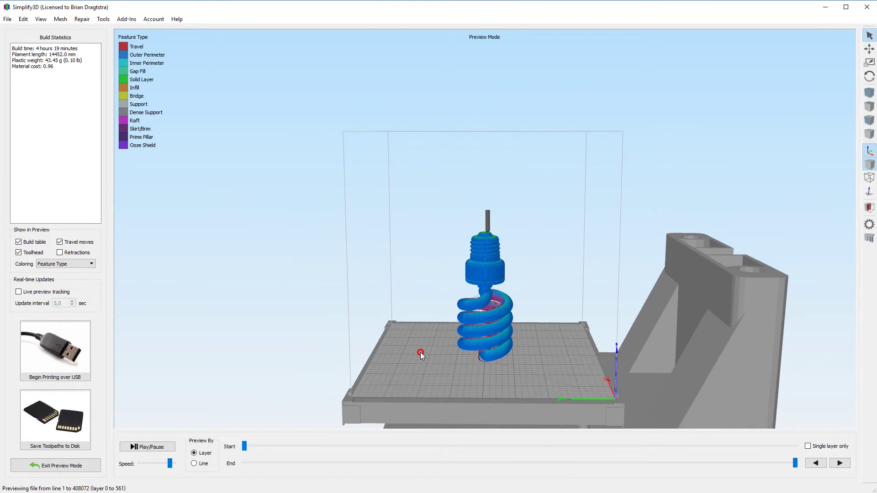
{"action": "scroll", "coordinate": [470, 369], "scroll_direction": "up", "scroll_amount": 10}
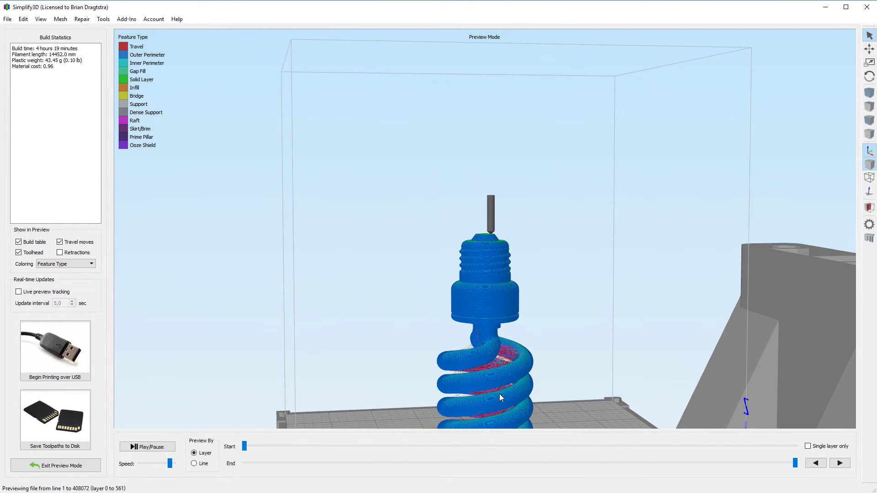
{"action": "scroll", "coordinate": [490, 373], "scroll_direction": "down", "scroll_amount": 8}
{"action": "scroll", "coordinate": [480, 311], "scroll_direction": "up", "scroll_amount": 8}
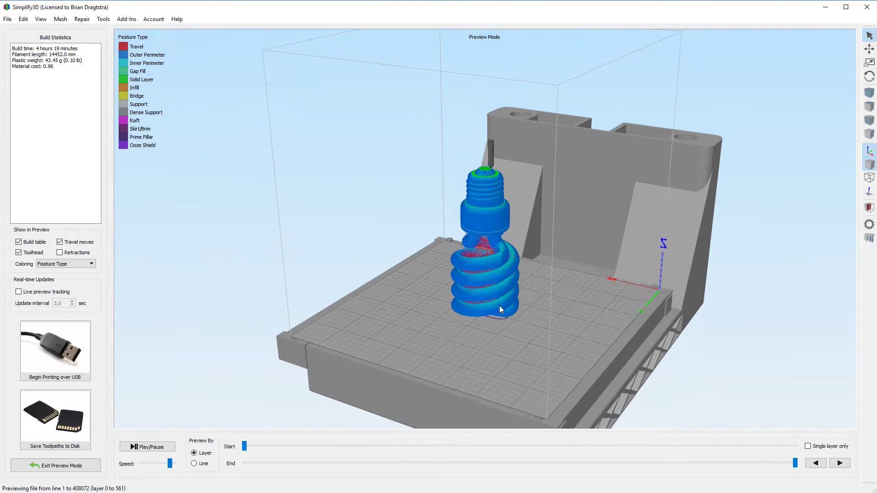
{"action": "right_click_drag", "start_coordinate": [505, 379], "coordinate": [455, 318]}
{"action": "left_click_drag", "start_coordinate": [415, 259], "coordinate": [356, 250]}
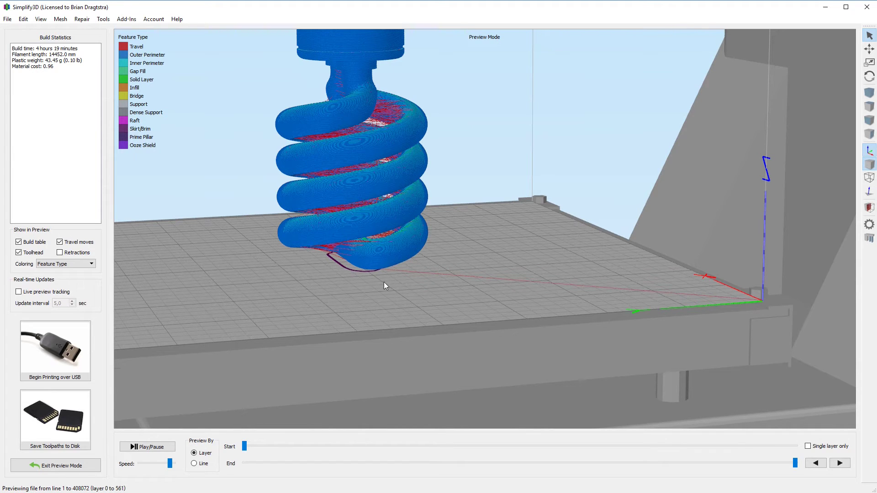
{"action": "left_click_drag", "start_coordinate": [351, 279], "coordinate": [491, 326]}
{"action": "left_click_drag", "start_coordinate": [409, 243], "coordinate": [382, 223]}
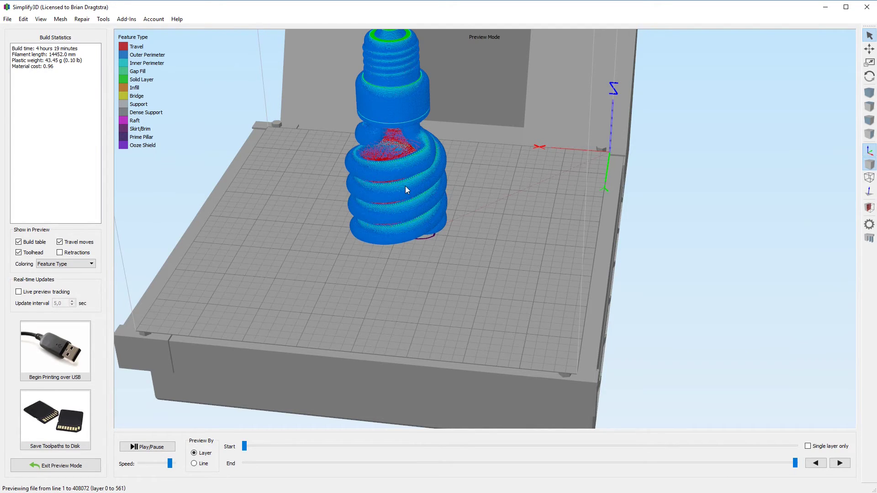
{"action": "mouse_move", "coordinate": [407, 190]}
{"action": "left_mouse_down"}
{"action": "mouse_move", "coordinate": [411, 231]}
{"action": "mouse_move", "coordinate": [411, 190]}
{"action": "mouse_move", "coordinate": [402, 199]}
{"action": "left_mouse_up"}
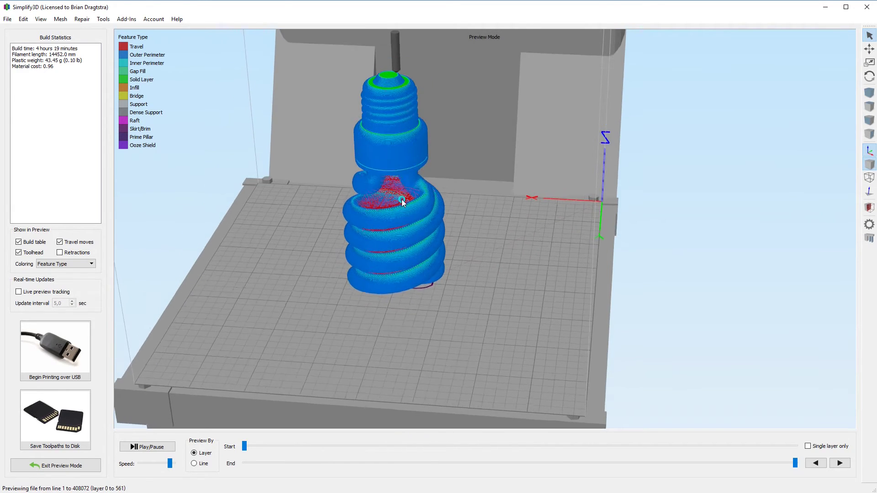
{"action": "right_click_drag", "start_coordinate": [401, 200], "coordinate": [423, 223]}
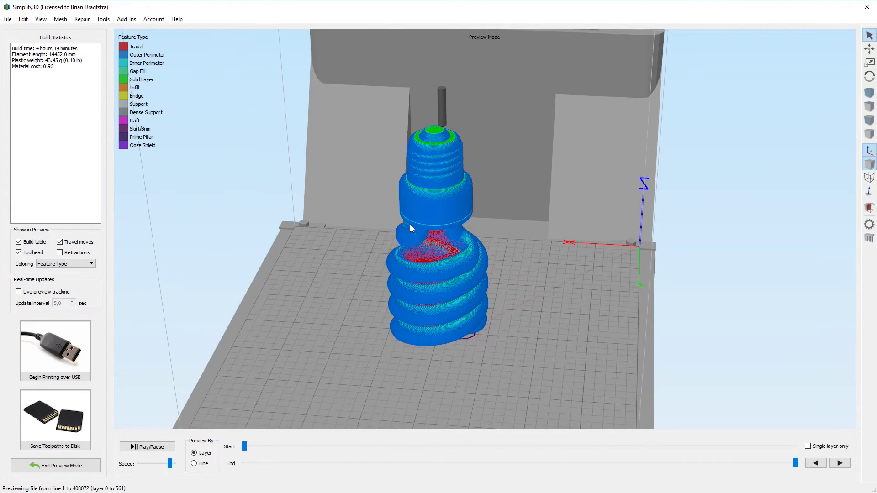
Re-enable the raft in the APOLLO PLA process and generate the print preview again
{"action": "left_click", "coordinate": [37, 465]}
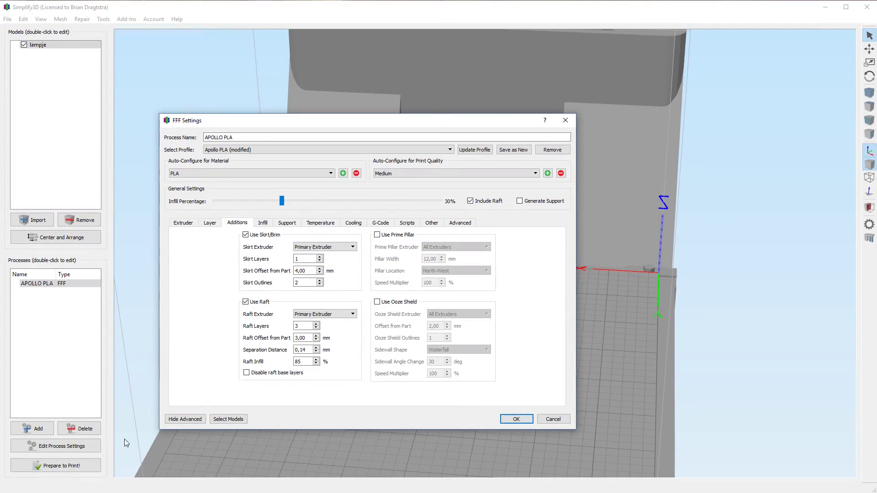
{"action": "left_click", "coordinate": [516, 418]}
{"action": "left_click", "coordinate": [75, 466]}
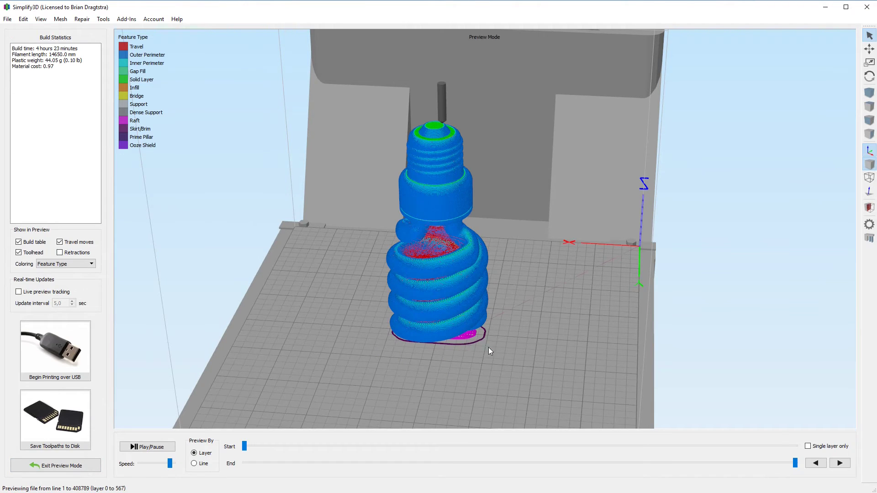
Examine the raft and skirt beneath the lamp in the toolpath preview from the side and from above
{"action": "scroll", "coordinate": [488, 347], "scroll_direction": "up", "scroll_amount": 5}
{"action": "right_click_drag", "start_coordinate": [462, 356], "coordinate": [531, 315]}
{"action": "left_click_drag", "start_coordinate": [524, 310], "coordinate": [415, 282]}
{"action": "left_click_drag", "start_coordinate": [407, 252], "coordinate": [397, 260]}
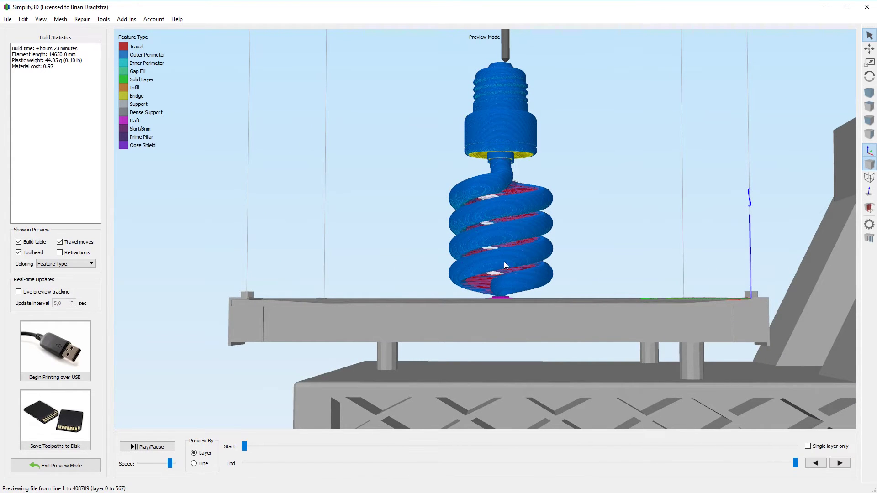
{"action": "left_click_drag", "start_coordinate": [511, 247], "coordinate": [488, 265]}
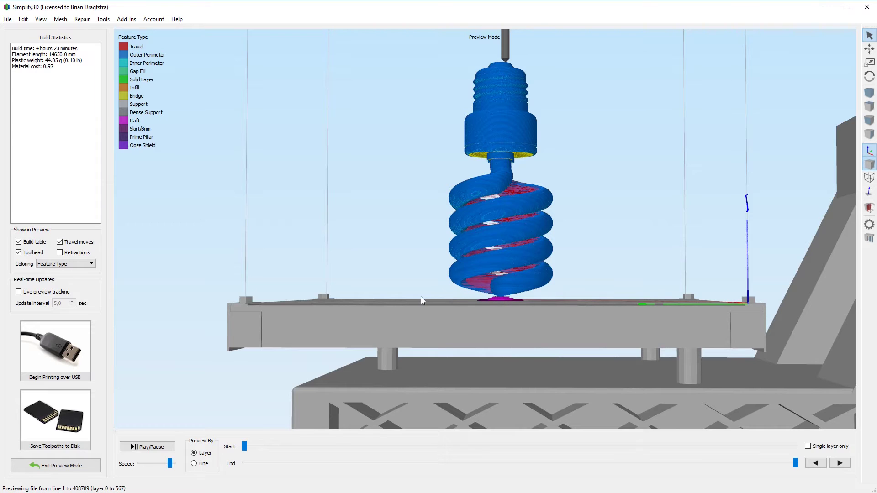
{"action": "left_click_drag", "start_coordinate": [436, 318], "coordinate": [507, 358]}
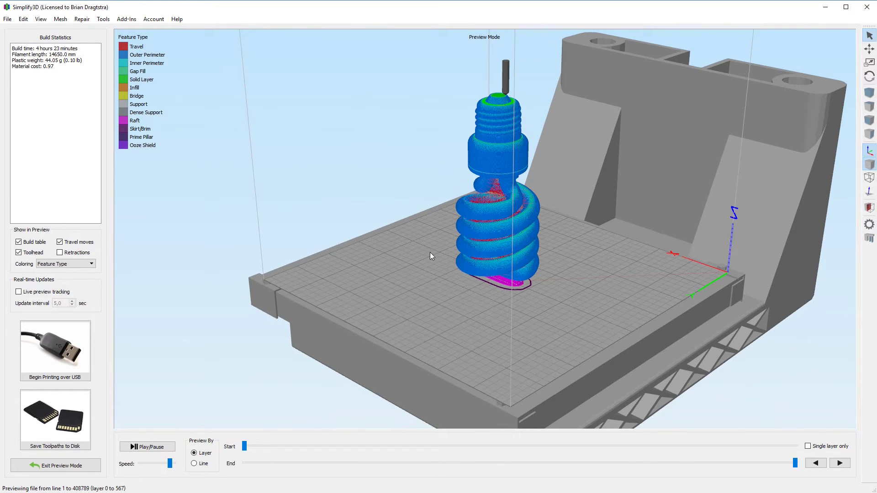
Turn off the prime pillar, turn on the ooze shield in the APOLLO PLA process and generate the print preview
{"action": "left_click", "coordinate": [60, 465]}
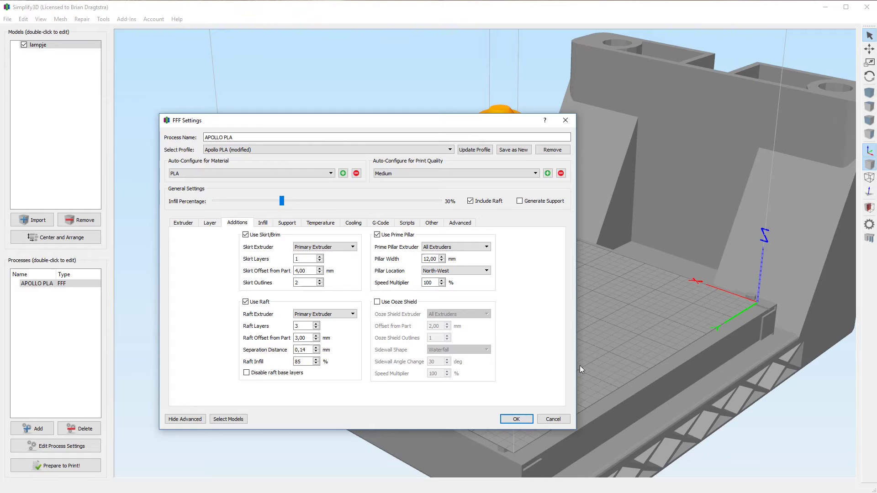
{"action": "left_click", "coordinate": [376, 235]}
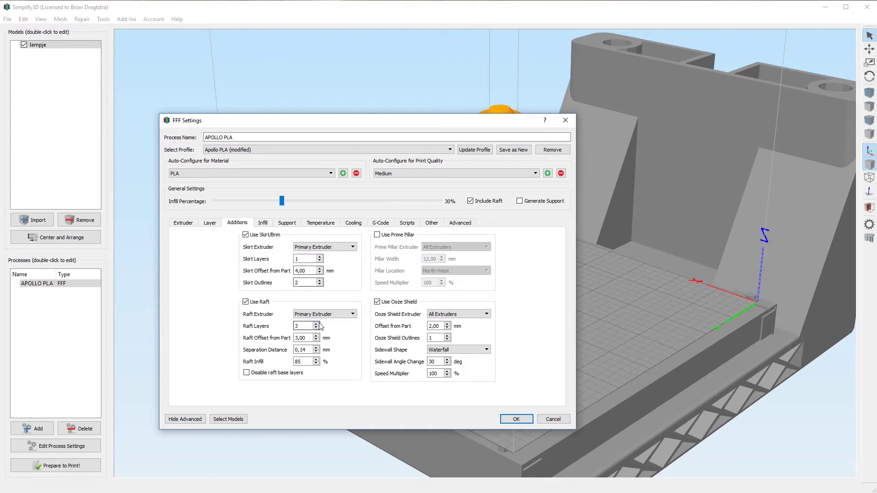
{"action": "left_click", "coordinate": [516, 419]}
{"action": "left_click", "coordinate": [57, 465]}
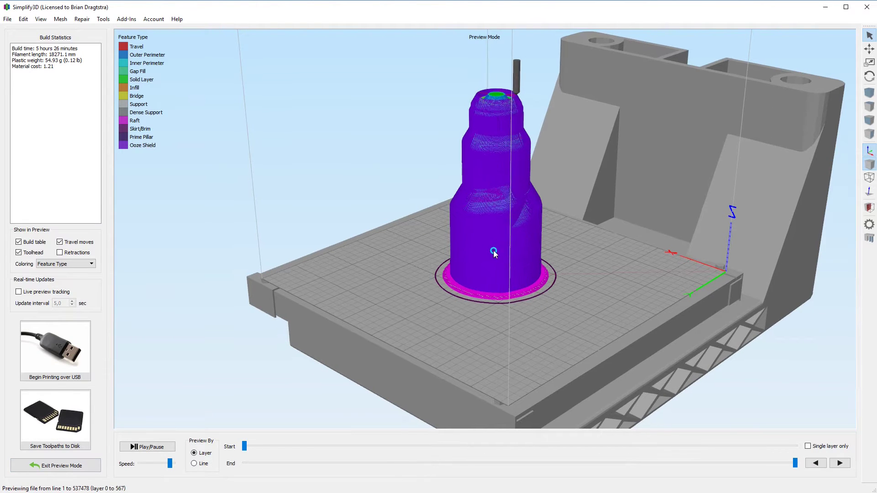
Examine the ooze shield around the lamp by cutting the preview down to layer 114 and restoring all layers
{"action": "left_click_drag", "start_coordinate": [795, 463], "coordinate": [382, 463]}
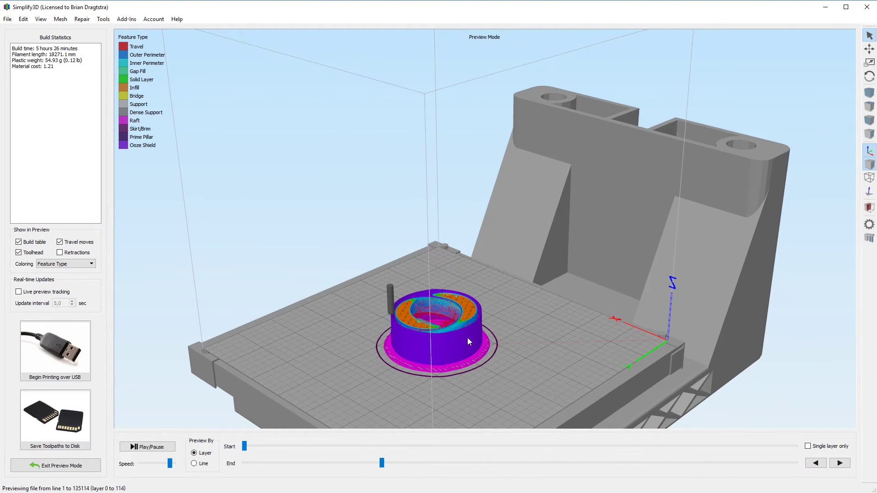
{"action": "left_click", "coordinate": [401, 463]}
{"action": "left_click_drag", "start_coordinate": [381, 462], "coordinate": [856, 413]}
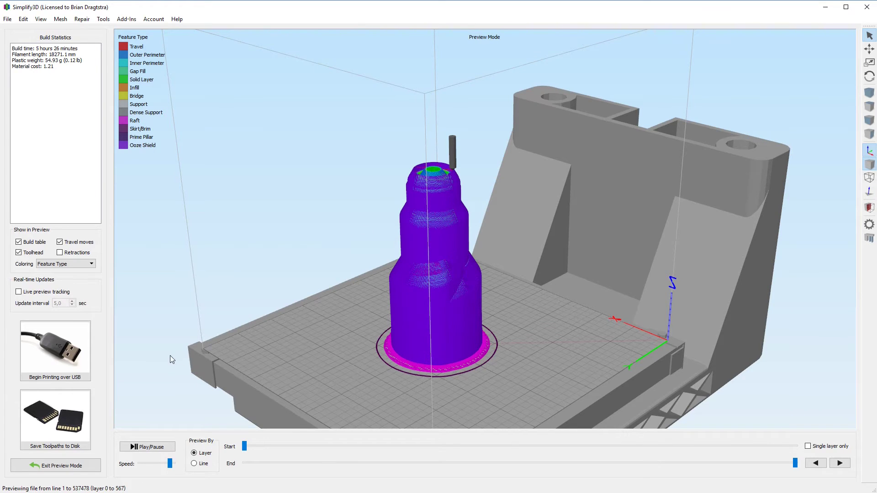
Turn off the ooze shield in the APOLLO PLA process and look through the internal fill pattern options
{"action": "left_click", "coordinate": [62, 465]}
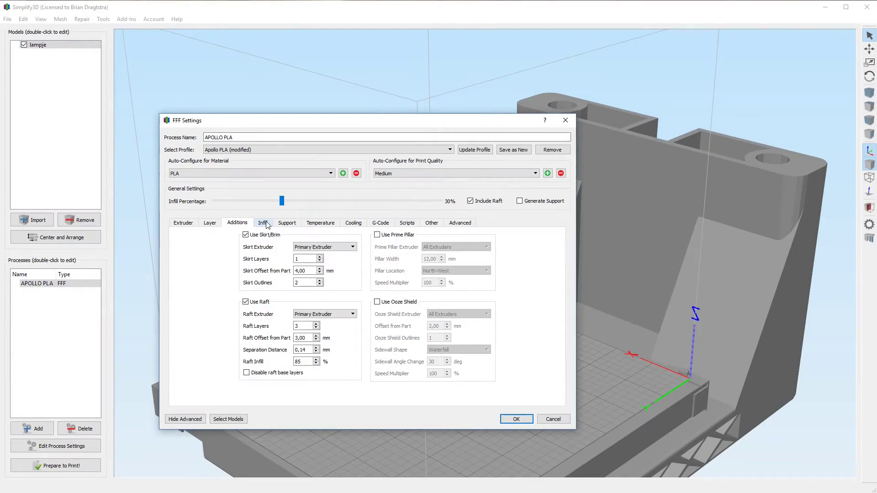
{"action": "left_click", "coordinate": [264, 223]}
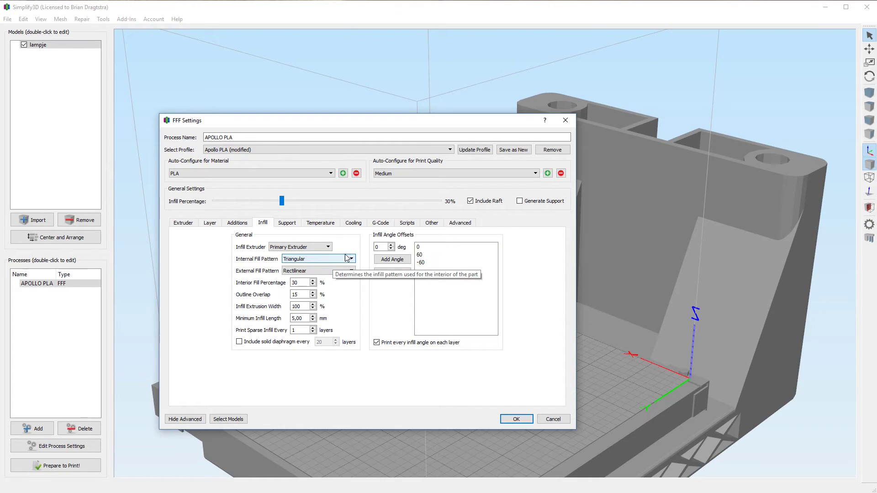
{"action": "left_click", "coordinate": [322, 258]}
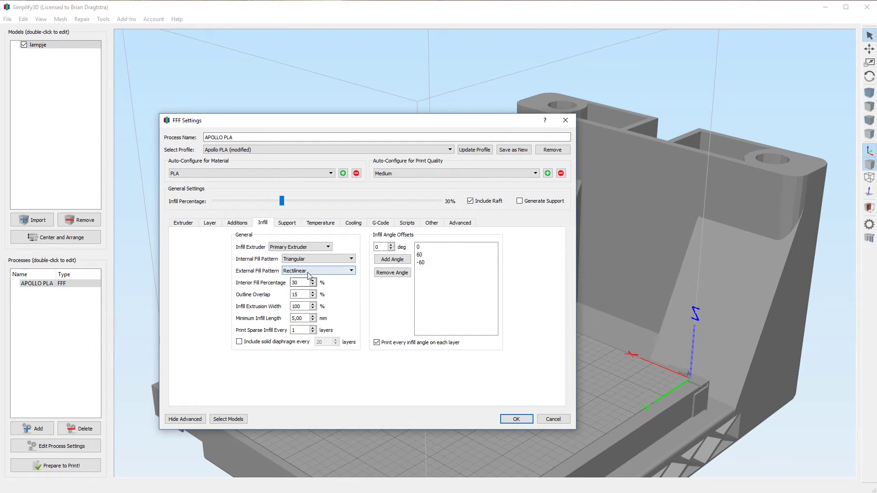
Set the infill to 10%, include a solid diaphragm every 20 layers and generate the print preview
{"action": "left_click_drag", "start_coordinate": [282, 202], "coordinate": [254, 202]}
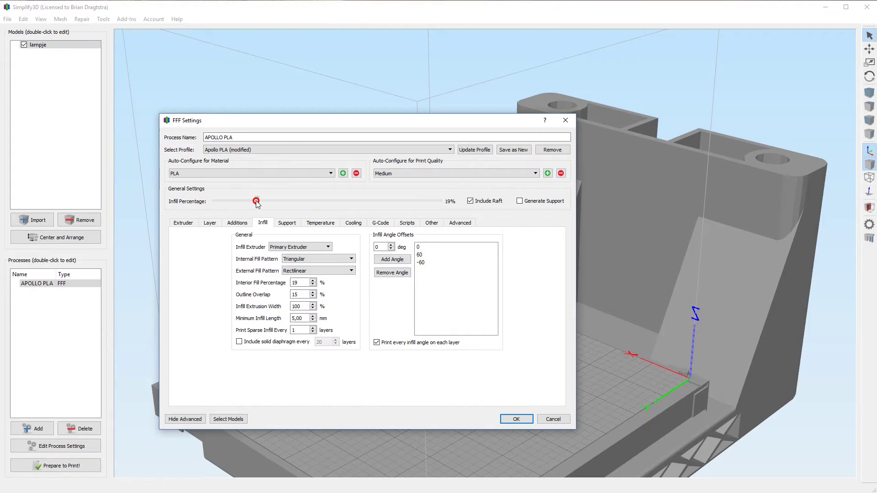
{"action": "left_click_drag", "start_coordinate": [256, 202], "coordinate": [248, 201]}
{"action": "mouse_move", "coordinate": [308, 296]}
{"action": "left_click", "coordinate": [313, 333]}
{"action": "left_click", "coordinate": [238, 342]}
{"action": "left_click", "coordinate": [516, 419]}
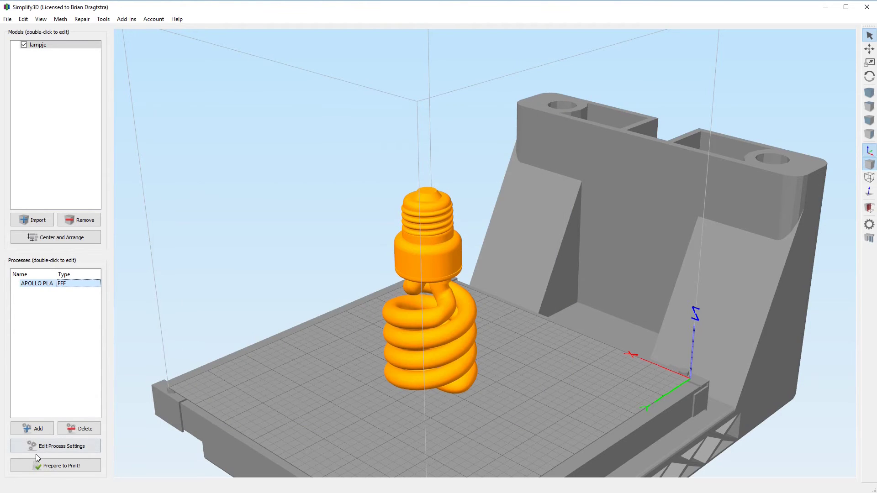
{"action": "left_click", "coordinate": [65, 466]}
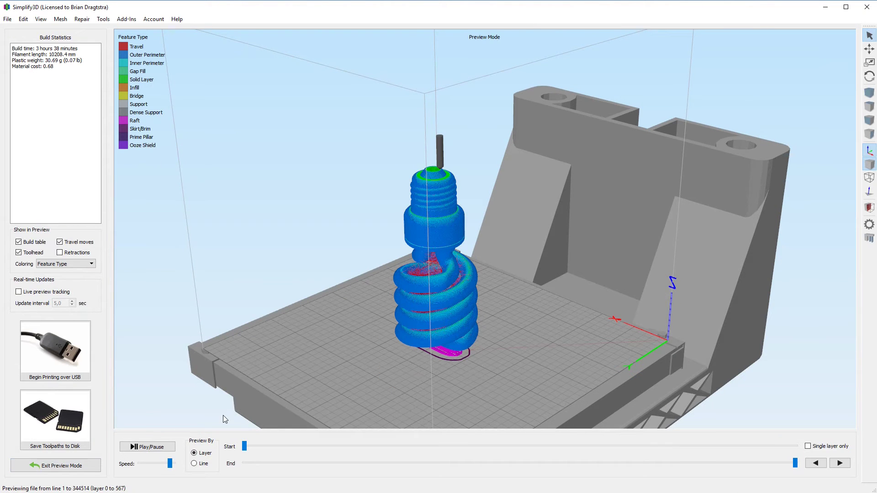
Examine the triangular infill and solid diaphragm layers by previewing the lamp up to layers 65, 66 and 352, then in full
{"action": "left_click_drag", "start_coordinate": [794, 463], "coordinate": [321, 463]}
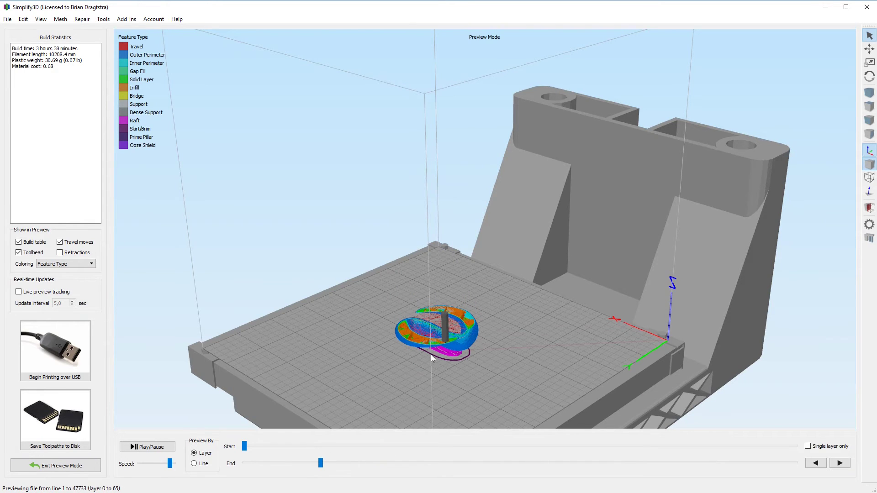
{"action": "scroll", "coordinate": [432, 358], "scroll_direction": "up", "scroll_amount": 6}
{"action": "left_click_drag", "start_coordinate": [388, 372], "coordinate": [426, 388]}
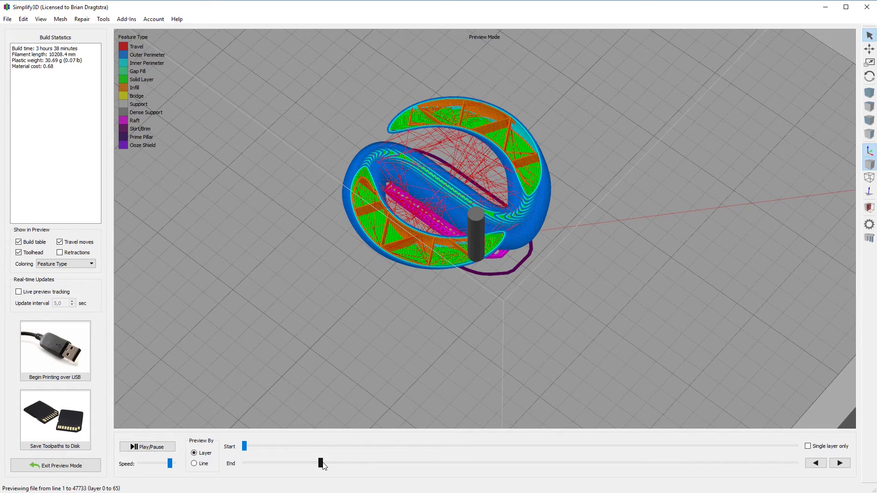
{"action": "left_click_drag", "start_coordinate": [324, 465], "coordinate": [325, 465]}
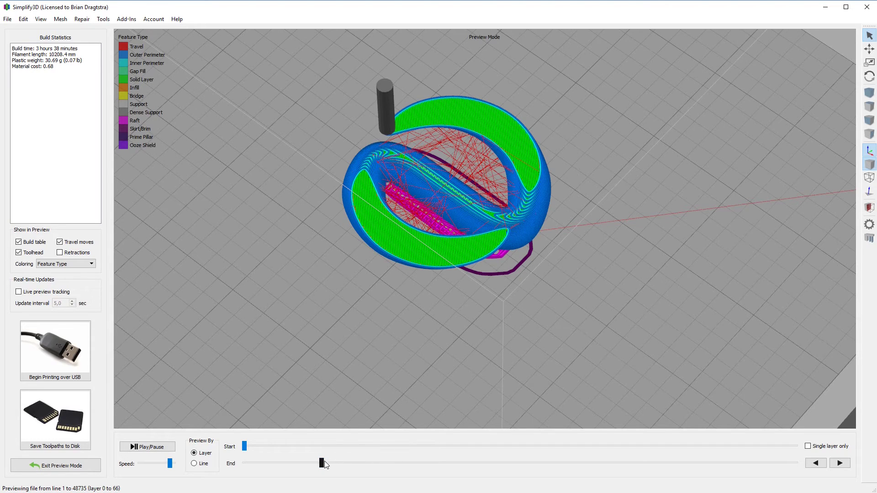
{"action": "mouse_move", "coordinate": [324, 465]}
{"action": "left_mouse_down"}
{"action": "mouse_move", "coordinate": [471, 473]}
{"action": "mouse_move", "coordinate": [595, 457]}
{"action": "left_mouse_up"}
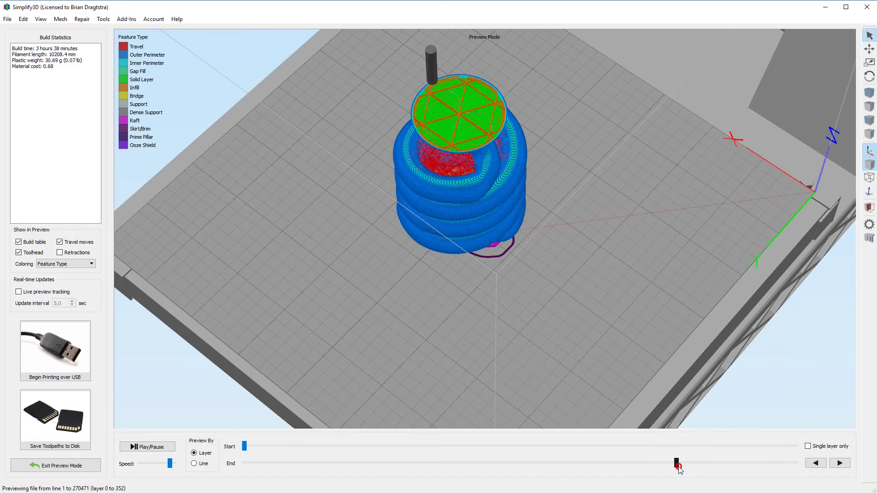
{"action": "left_click_drag", "start_coordinate": [679, 466], "coordinate": [798, 452]}
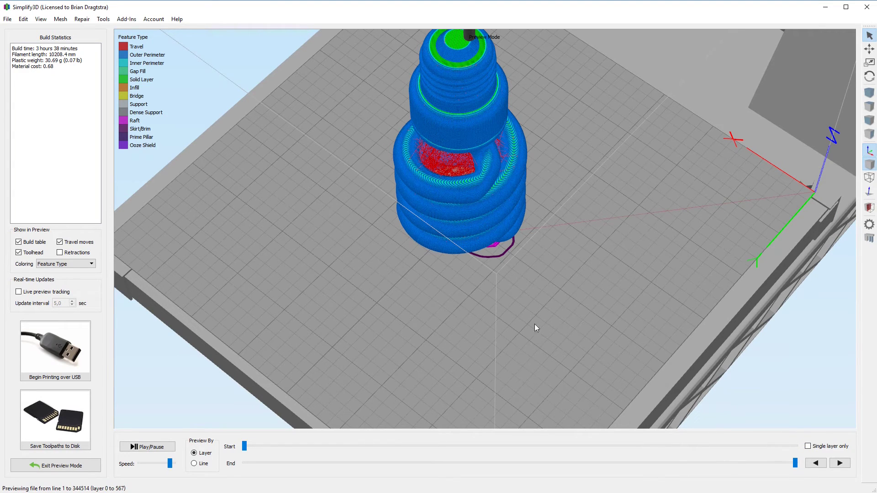
{"action": "mouse_move", "coordinate": [461, 218]}
{"action": "left_mouse_down"}
{"action": "mouse_move", "coordinate": [464, 245]}
{"action": "mouse_move", "coordinate": [462, 178]}
{"action": "mouse_move", "coordinate": [459, 235]}
{"action": "mouse_move", "coordinate": [464, 224]}
{"action": "left_mouse_up"}
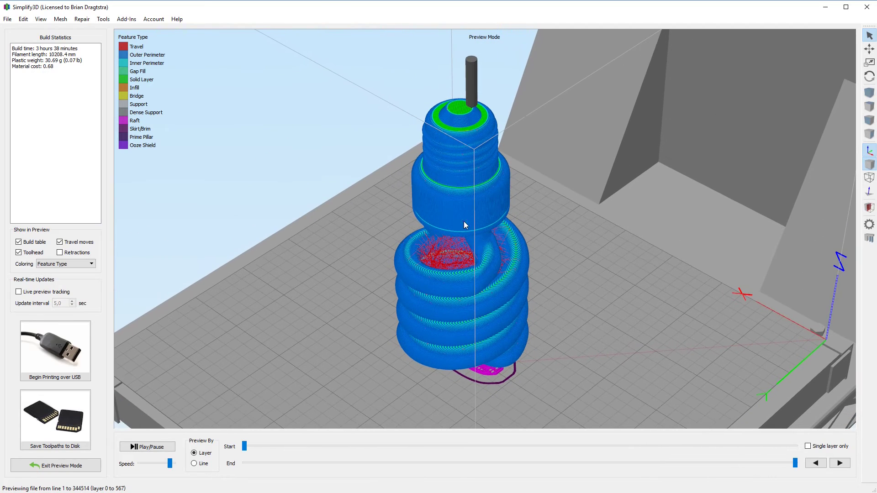
Enable support material generation in the APOLLO PLA process and review the support settings, including the dense support layers
{"action": "left_click", "coordinate": [73, 467]}
{"action": "double_click", "coordinate": [72, 284]}
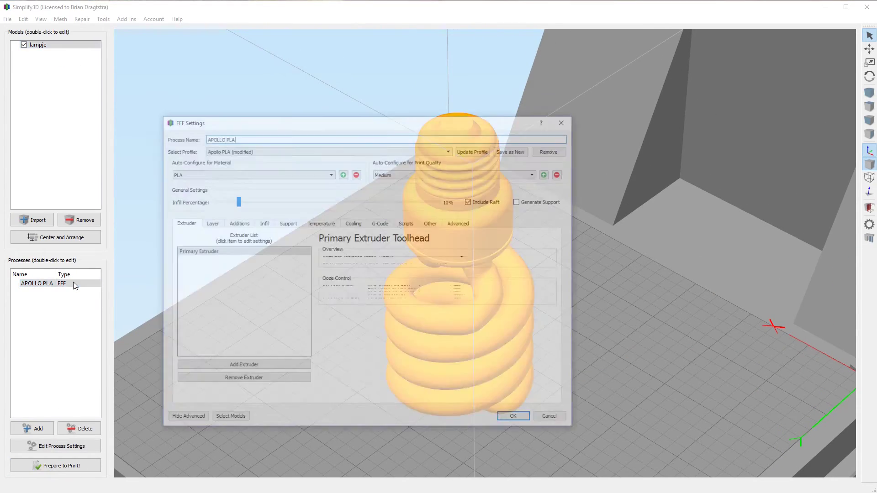
{"action": "left_click", "coordinate": [286, 224]}
{"action": "left_click", "coordinate": [263, 227]}
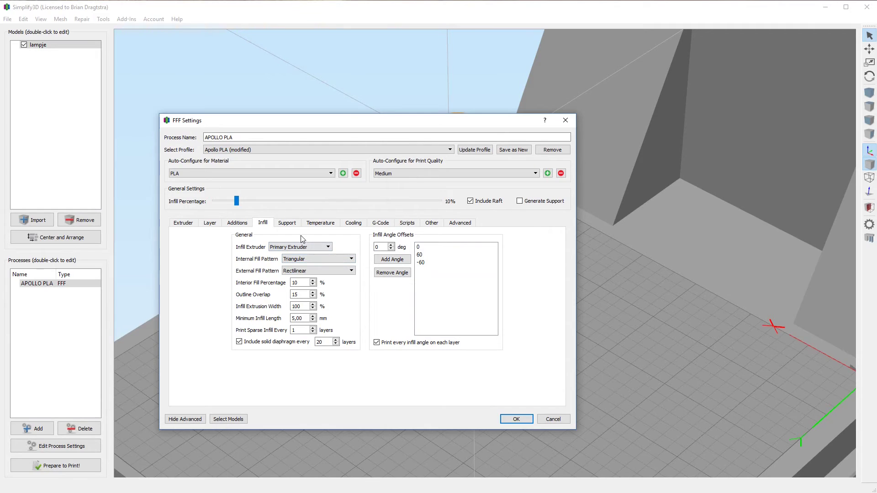
{"action": "left_click", "coordinate": [285, 223]}
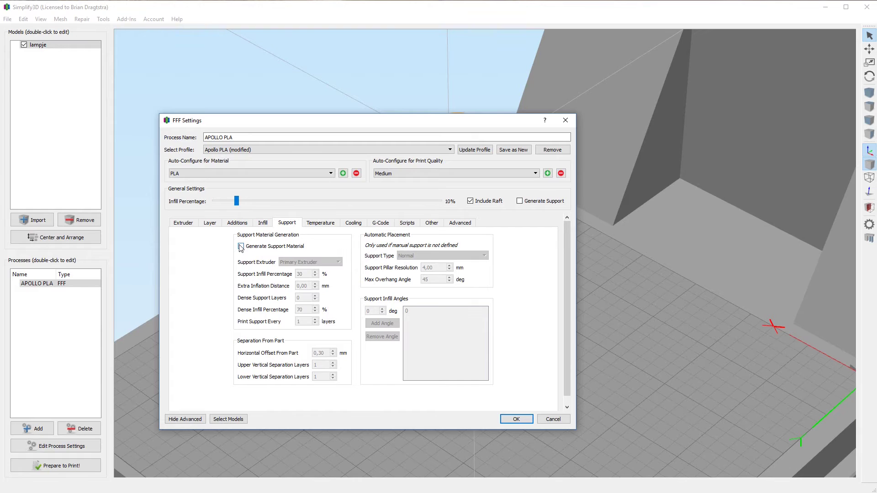
{"action": "left_click", "coordinate": [241, 247]}
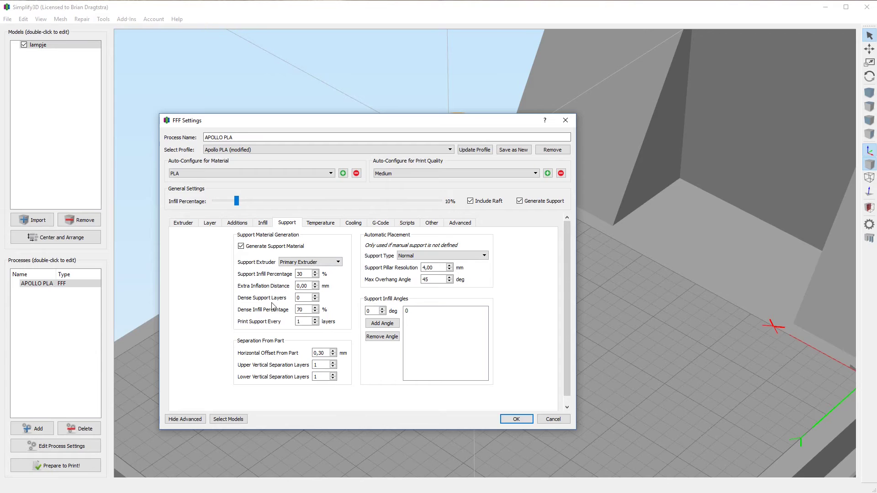
{"action": "left_click", "coordinate": [308, 300]}
Review the primary extruder's temperature settings, including the temperature identifier options and the layer 1 setpoint
{"action": "left_click", "coordinate": [319, 224]}
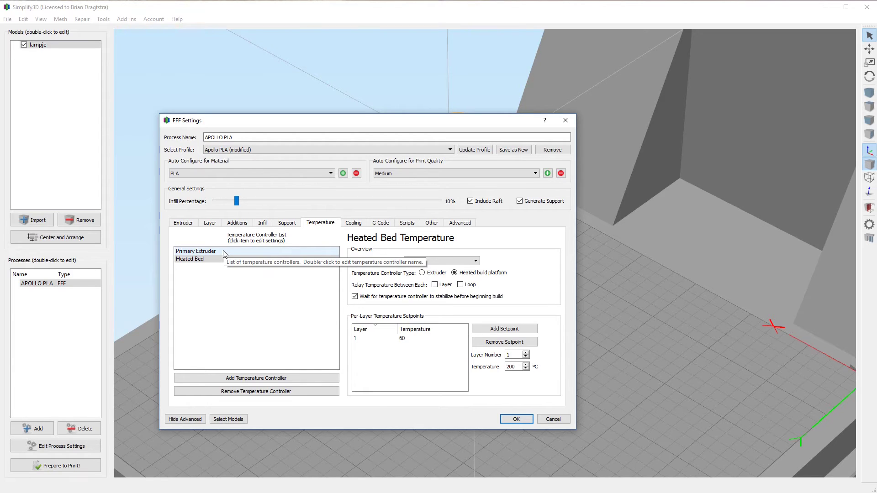
{"action": "left_click", "coordinate": [224, 252]}
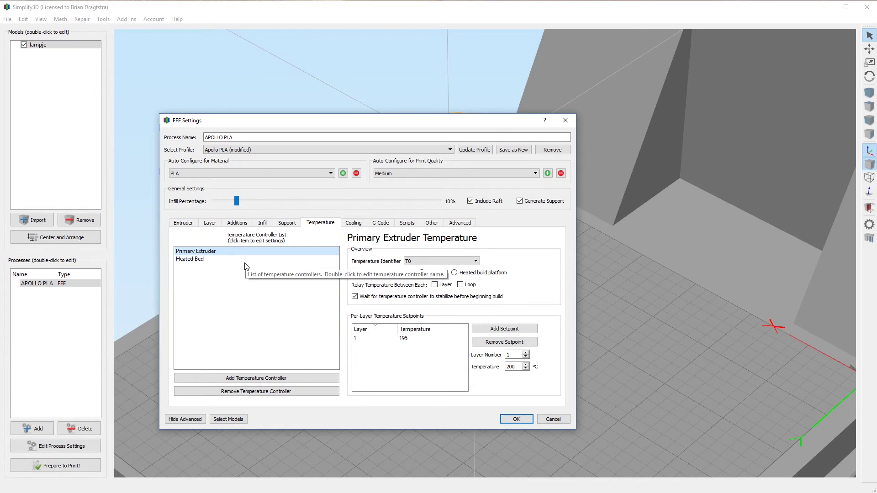
{"action": "left_click", "coordinate": [432, 261]}
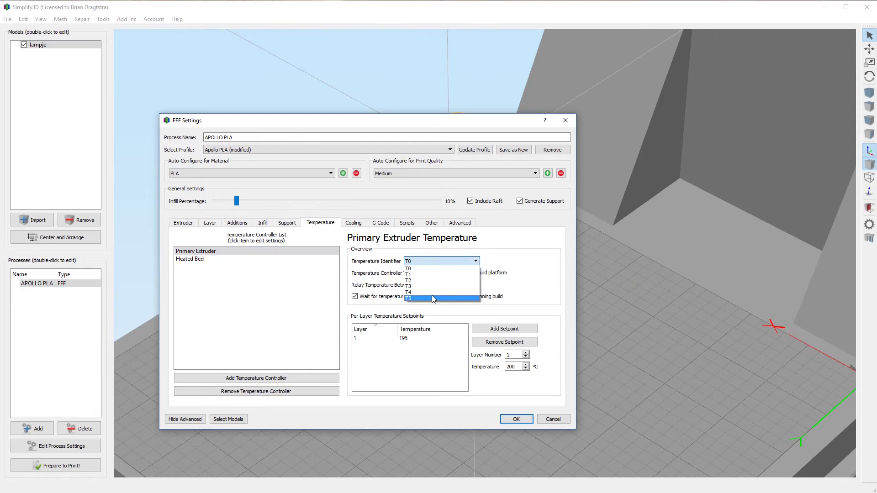
{"action": "left_click", "coordinate": [485, 261]}
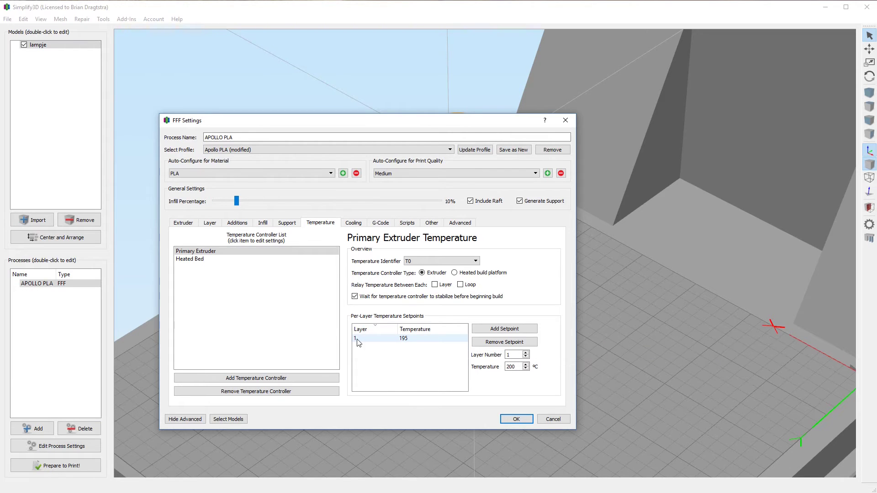
{"action": "double_click", "coordinate": [419, 338]}
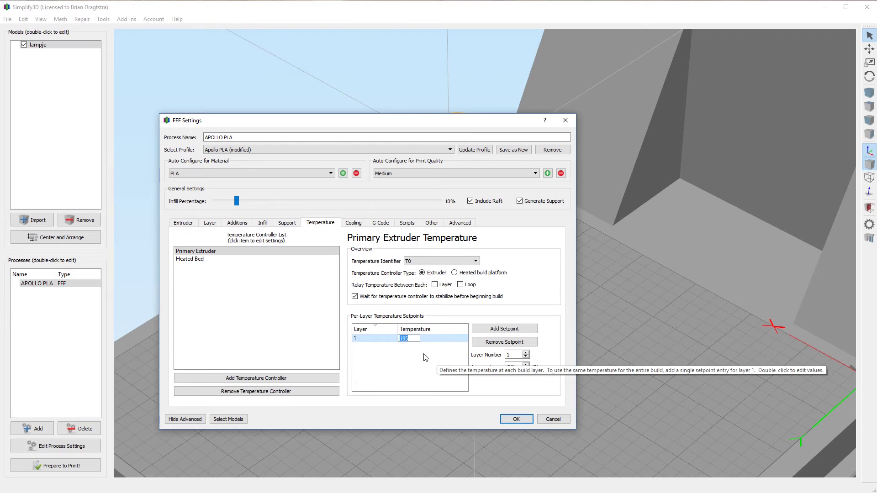
{"action": "left_click", "coordinate": [424, 357]}
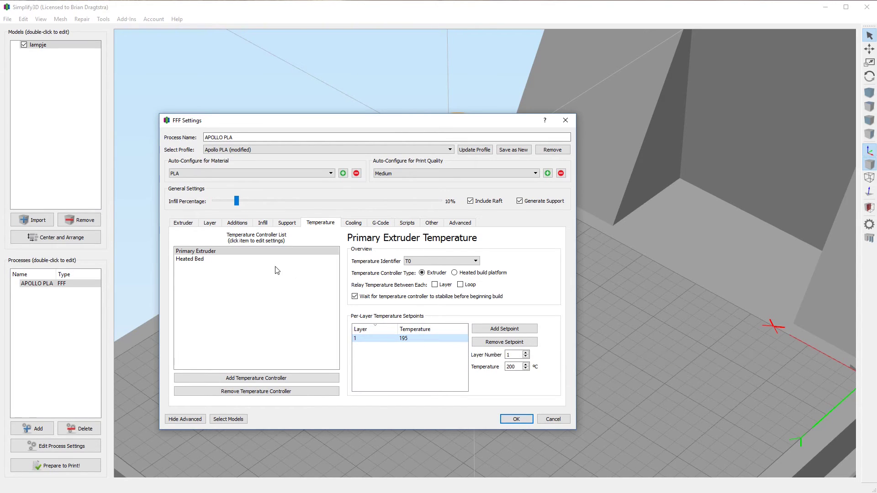
Add a heated bed temperature setpoint of 40 °C starting at layer 20
{"action": "left_click", "coordinate": [213, 259]}
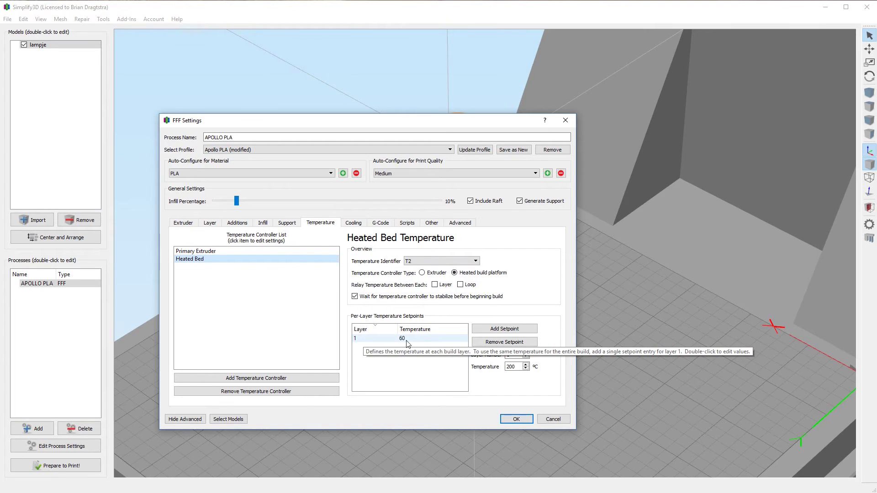
{"action": "left_click", "coordinate": [420, 338]}
{"action": "double_click", "coordinate": [419, 338]}
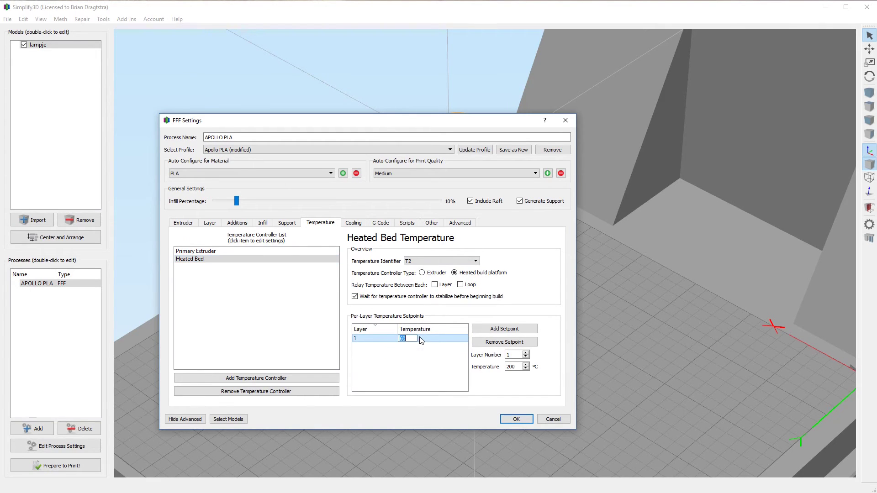
{"action": "key", "text": "Return"}
{"action": "left_click", "coordinate": [508, 333]}
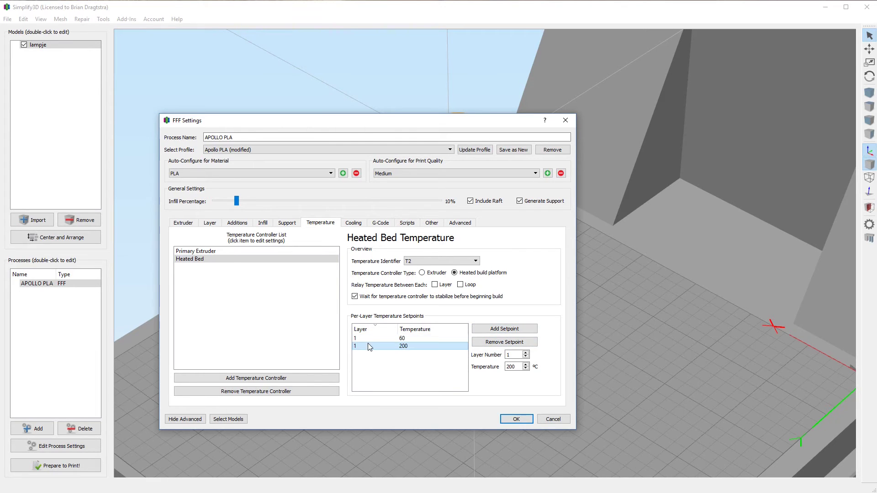
{"action": "double_click", "coordinate": [356, 346]}
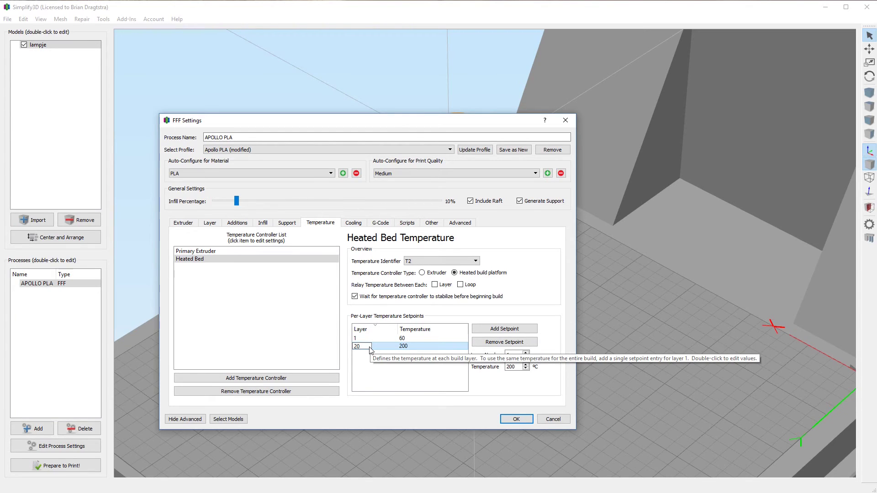
{"action": "double_click", "coordinate": [407, 346]}
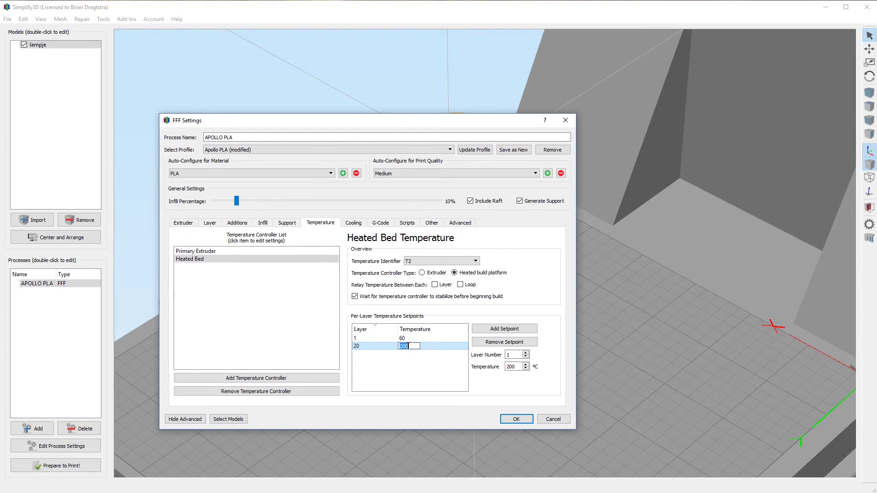
{"action": "type", "text": "40"}
{"action": "left_click", "coordinate": [447, 376]}
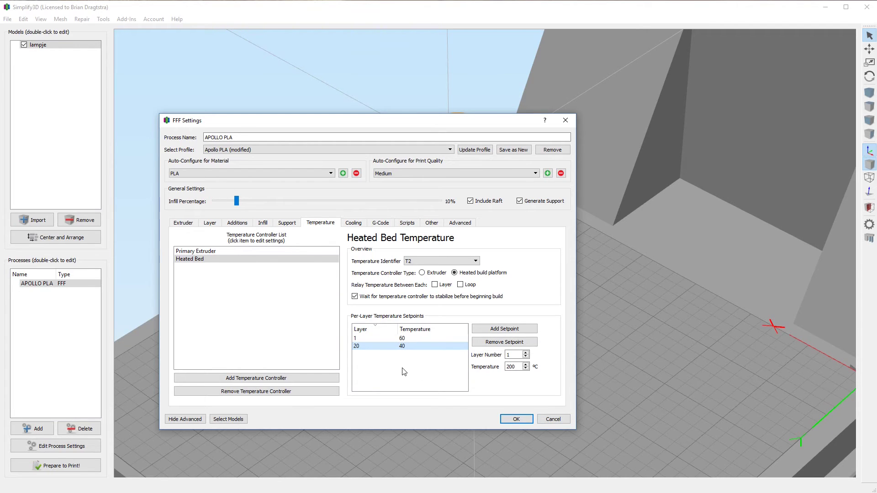
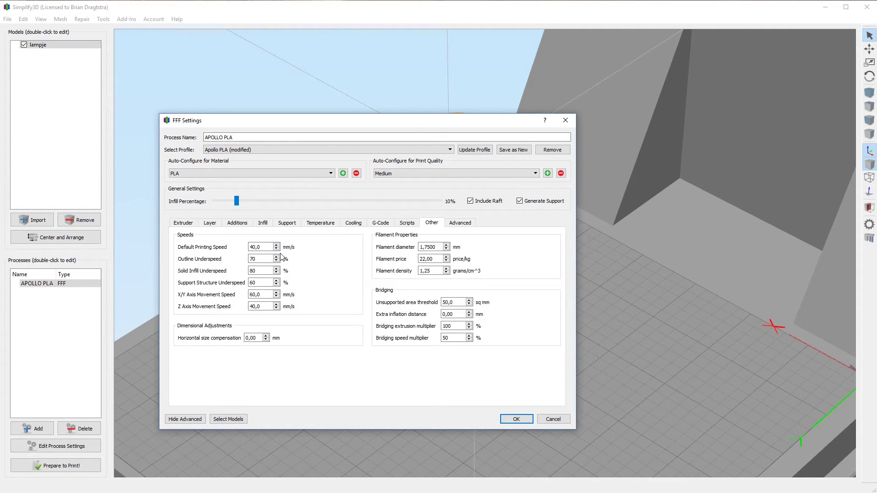
Review the process's default printing speed and filament properties, and open its advanced settings
{"action": "left_click", "coordinate": [273, 247]}
{"action": "mouse_move", "coordinate": [437, 257]}
{"action": "left_click", "coordinate": [432, 273]}
{"action": "left_click", "coordinate": [461, 224]}
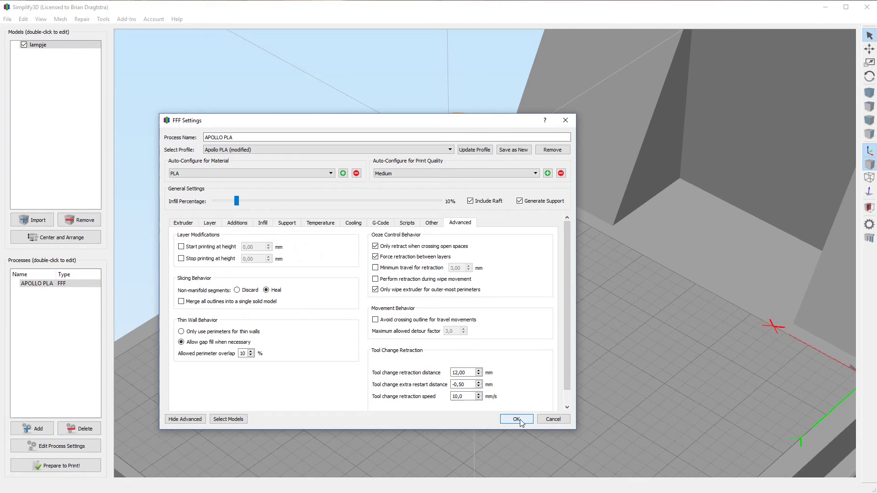
Accept the APOLLO PLA process settings and prepare the lamp for printing to generate its toolpath preview
{"action": "left_click", "coordinate": [517, 419]}
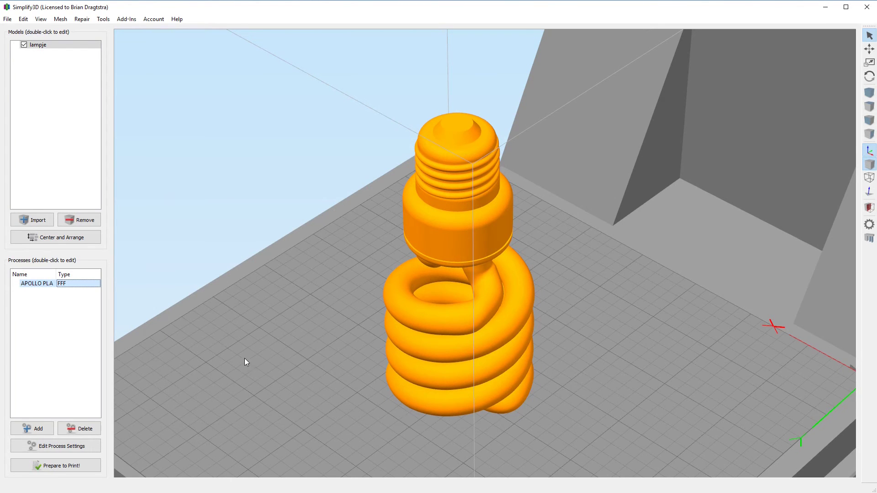
{"action": "scroll", "coordinate": [249, 356], "scroll_direction": "down", "scroll_amount": 6}
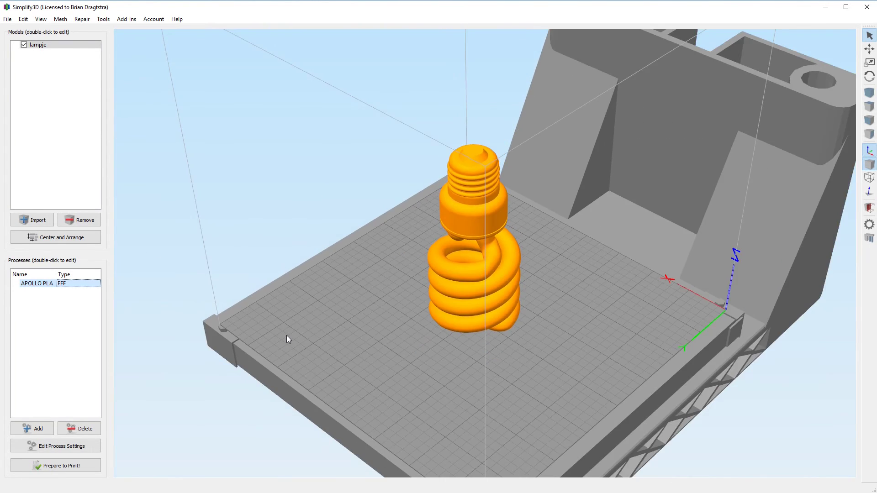
{"action": "left_click_drag", "start_coordinate": [364, 336], "coordinate": [384, 240]}
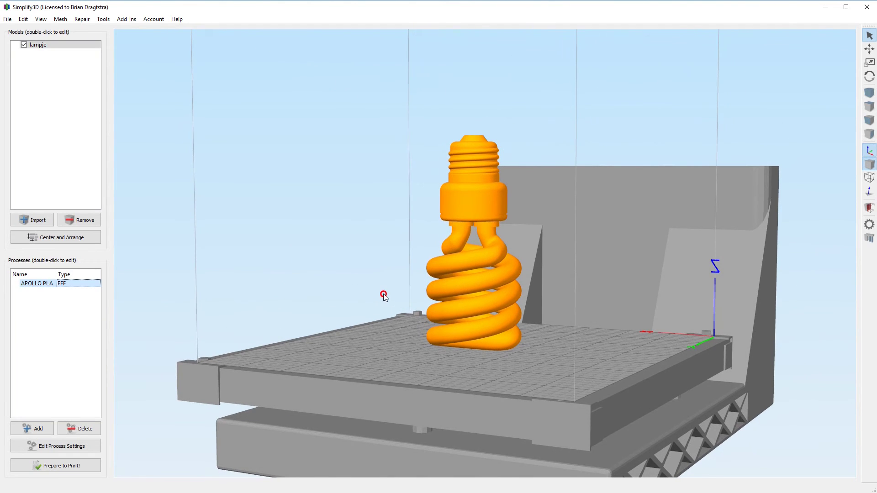
{"action": "left_click", "coordinate": [78, 466]}
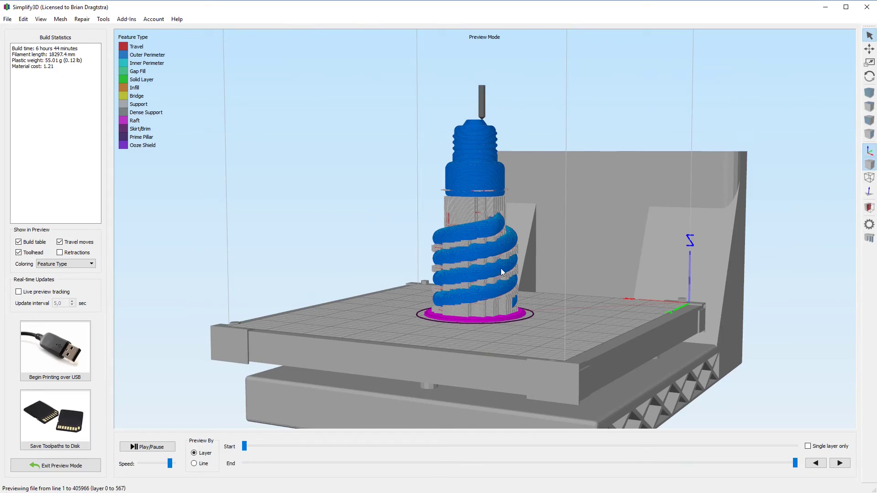
Examine the lamp's supports and raft from several sides, and look inside by cutting the preview back to layer 186 before restoring all layers
{"action": "left_click_drag", "start_coordinate": [471, 255], "coordinate": [554, 278]}
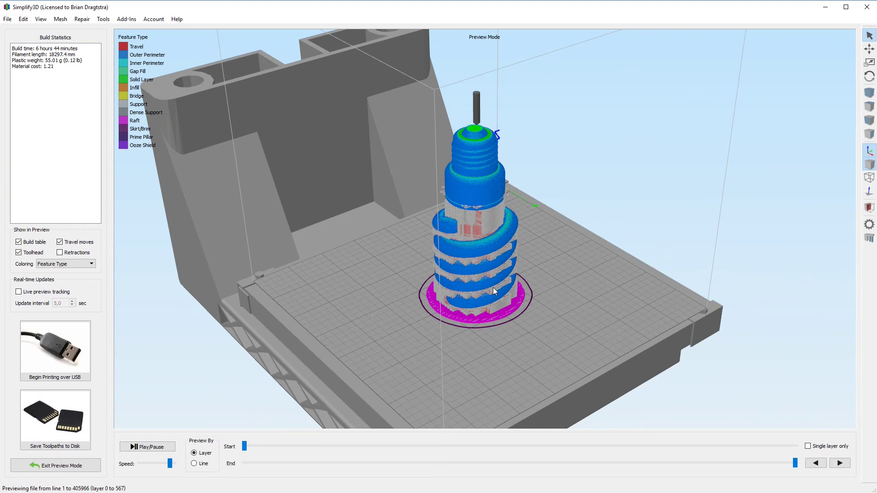
{"action": "mouse_move", "coordinate": [504, 306]}
{"action": "left_mouse_down"}
{"action": "mouse_move", "coordinate": [510, 313]}
{"action": "mouse_move", "coordinate": [465, 308]}
{"action": "mouse_move", "coordinate": [397, 318]}
{"action": "mouse_move", "coordinate": [512, 307]}
{"action": "mouse_move", "coordinate": [511, 317]}
{"action": "left_mouse_up"}
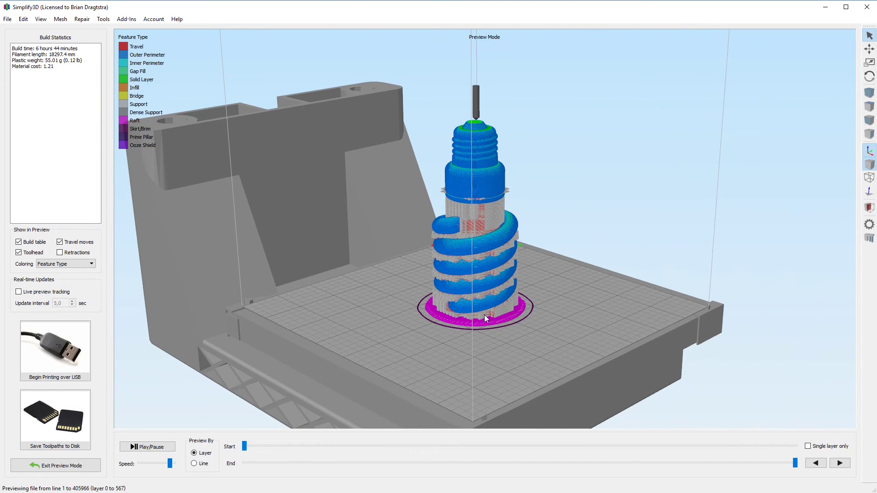
{"action": "left_click_drag", "start_coordinate": [535, 307], "coordinate": [463, 295]}
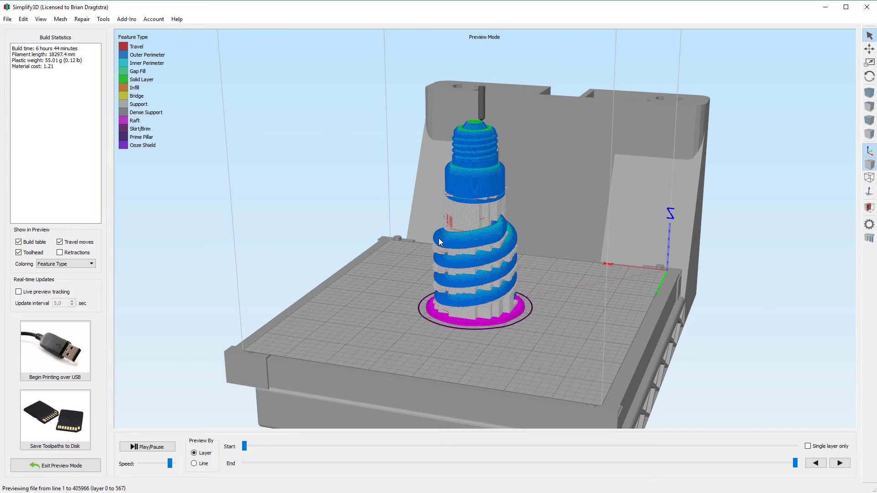
{"action": "scroll", "coordinate": [482, 292], "scroll_direction": "up", "scroll_amount": 3}
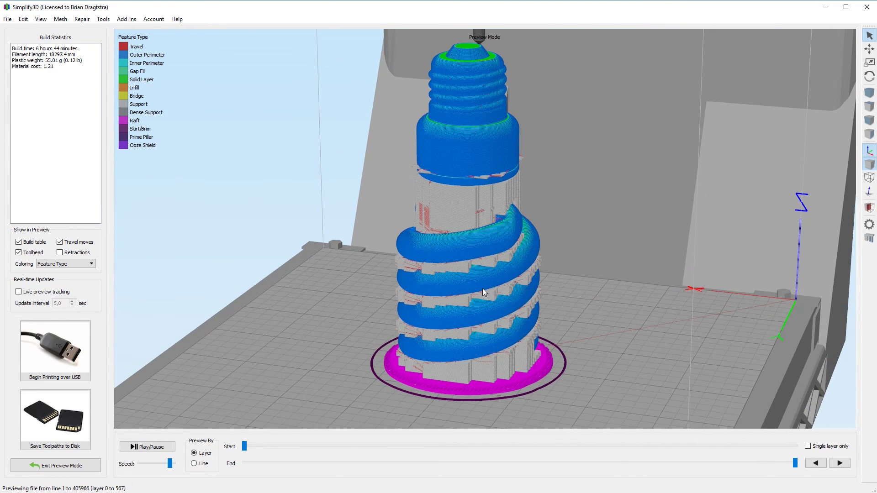
{"action": "scroll", "coordinate": [452, 286], "scroll_direction": "down", "scroll_amount": 3}
{"action": "mouse_move", "coordinate": [419, 252]}
{"action": "left_mouse_down"}
{"action": "mouse_move", "coordinate": [512, 275]}
{"action": "mouse_move", "coordinate": [506, 292]}
{"action": "left_mouse_up"}
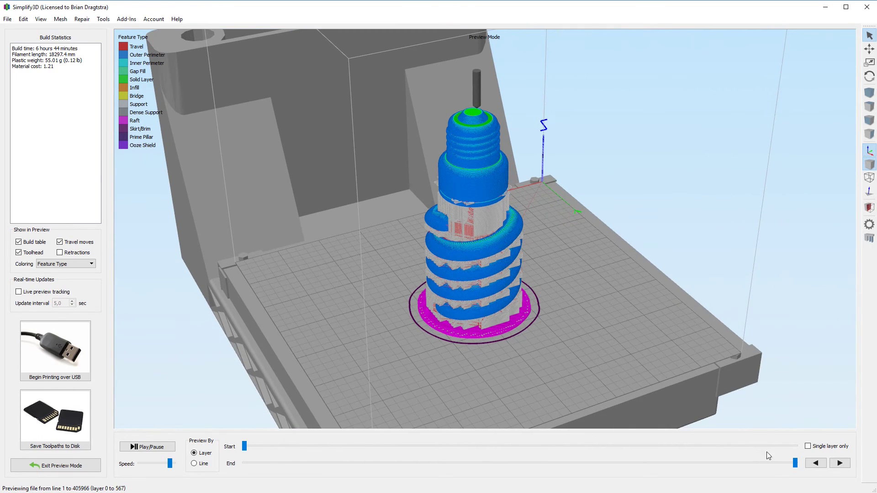
{"action": "left_click_drag", "start_coordinate": [795, 463], "coordinate": [507, 480]}
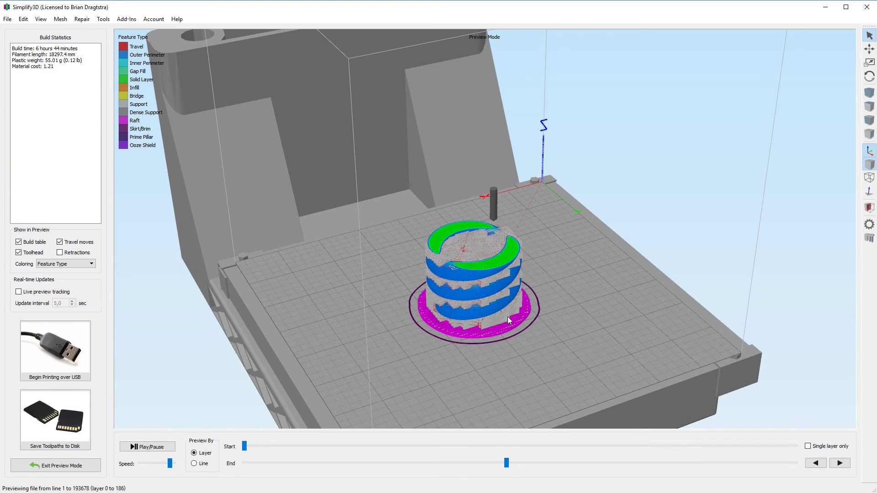
{"action": "left_click_drag", "start_coordinate": [510, 471], "coordinate": [811, 455]}
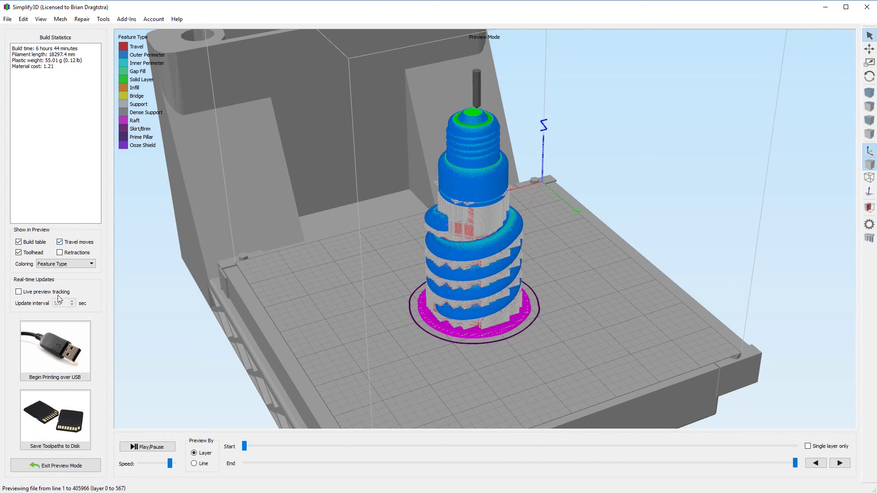
Color the toolpath preview by movement speed and limit it to layers 0 to 18 for a close look at the base
{"action": "left_click", "coordinate": [64, 264]}
{"action": "left_click", "coordinate": [73, 273]}
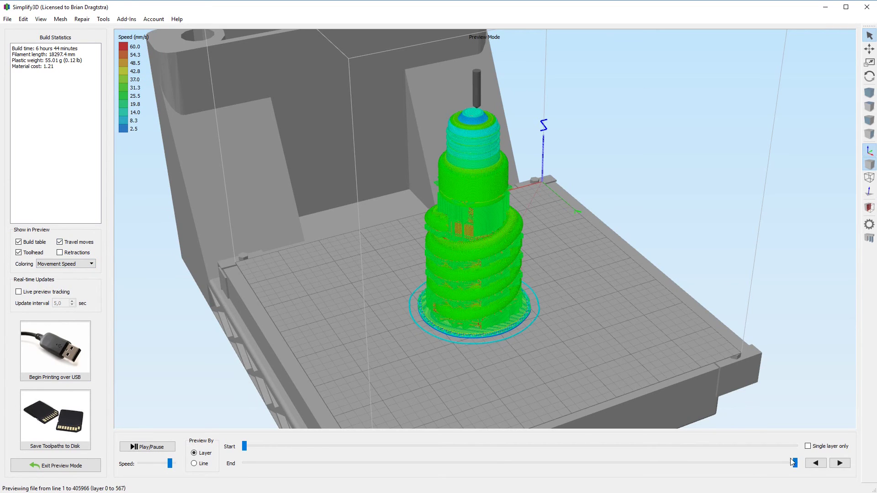
{"action": "left_click_drag", "start_coordinate": [797, 462], "coordinate": [261, 464]}
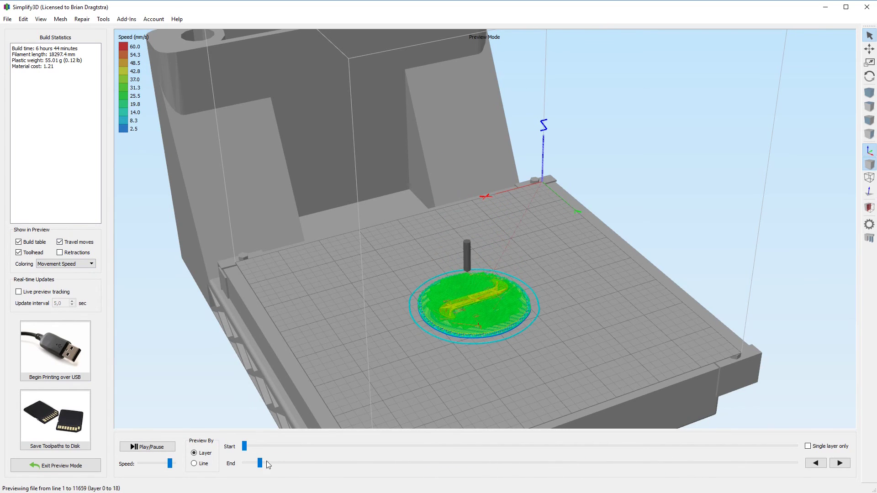
{"action": "scroll", "coordinate": [529, 369], "scroll_direction": "up", "scroll_amount": 2}
{"action": "scroll", "coordinate": [529, 368], "scroll_direction": "up", "scroll_amount": 2}
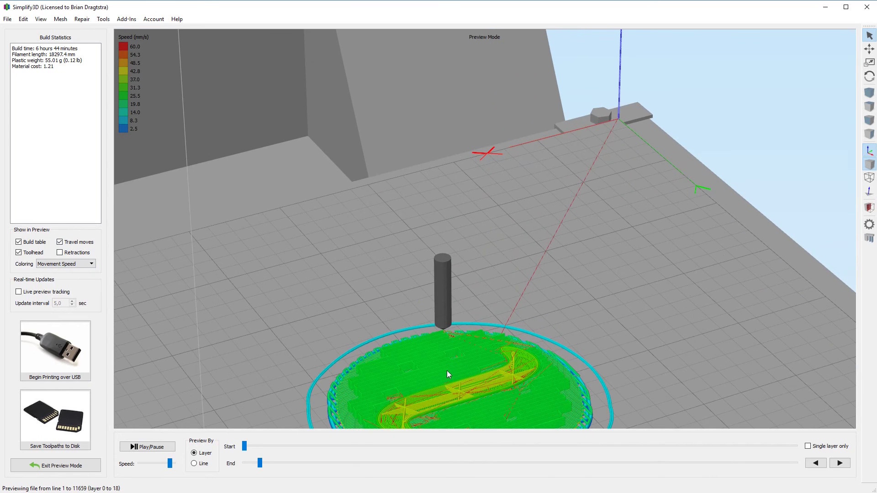
{"action": "right_click_drag", "start_coordinate": [458, 382], "coordinate": [462, 281]}
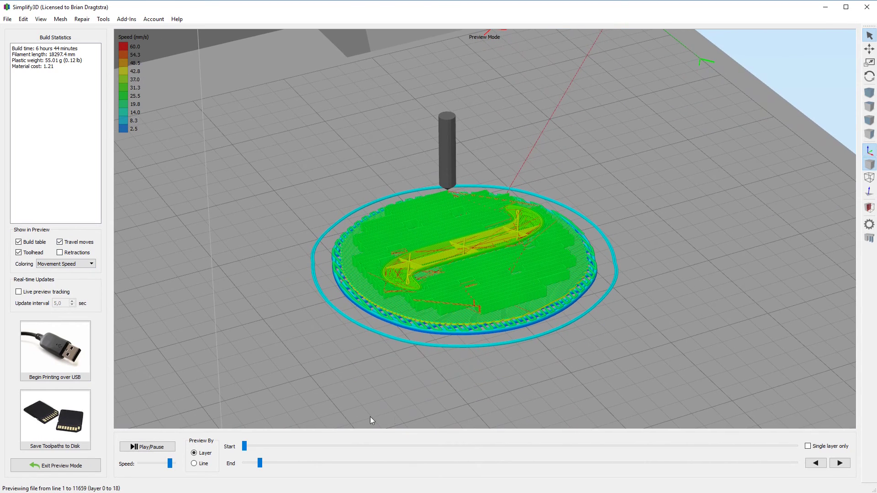
Compare the printing speeds of the lowest raft layers by previewing up to layer 1 and up to layer 4
{"action": "mouse_move", "coordinate": [261, 463]}
{"action": "left_mouse_down"}
{"action": "mouse_move", "coordinate": [343, 460]}
{"action": "mouse_move", "coordinate": [410, 445]}
{"action": "mouse_move", "coordinate": [239, 458]}
{"action": "mouse_move", "coordinate": [249, 461]}
{"action": "left_mouse_up"}
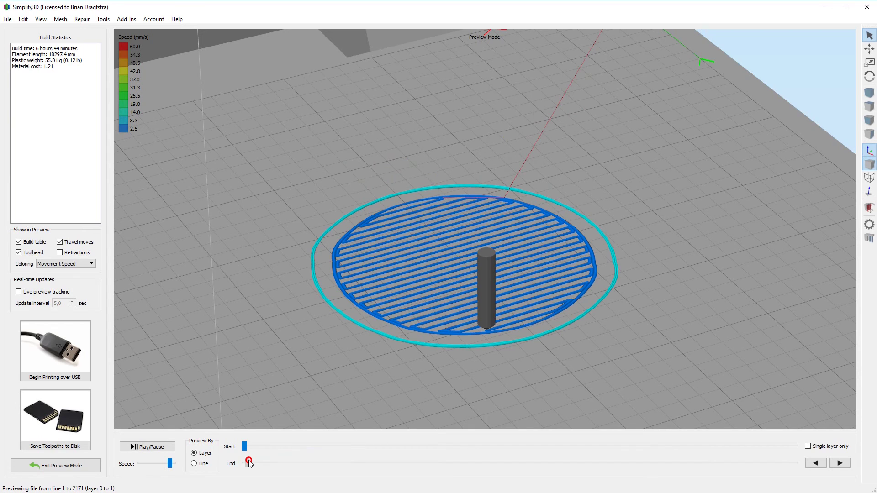
{"action": "left_click_drag", "start_coordinate": [249, 462], "coordinate": [250, 463]}
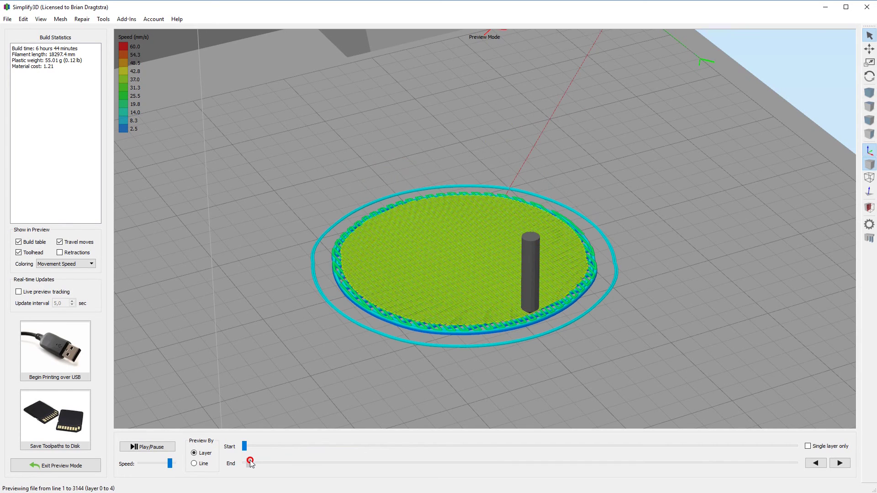
{"action": "mouse_move", "coordinate": [250, 462]}
{"action": "left_mouse_down"}
{"action": "mouse_move", "coordinate": [266, 456]}
{"action": "mouse_move", "coordinate": [251, 463]}
{"action": "left_mouse_up"}
Examine the movement speeds higher up the lamp by extending the preview to layers 274, 544 and finally 567
{"action": "left_click_drag", "start_coordinate": [250, 463], "coordinate": [636, 464]}
{"action": "left_click_drag", "start_coordinate": [484, 241], "coordinate": [470, 374]}
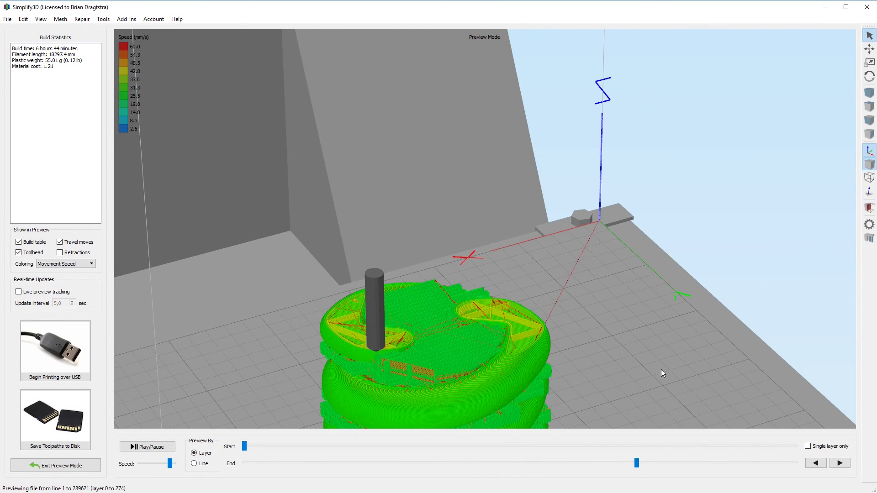
{"action": "left_click_drag", "start_coordinate": [638, 462], "coordinate": [789, 452]}
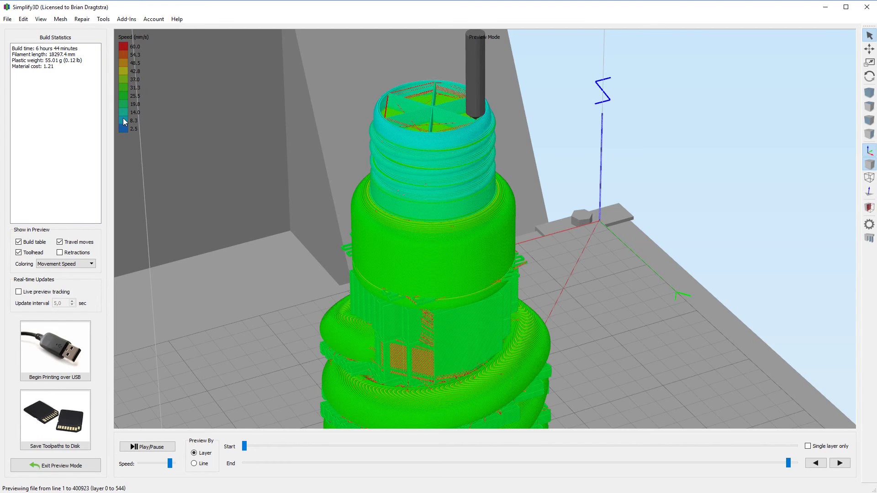
{"action": "left_click_drag", "start_coordinate": [790, 466], "coordinate": [795, 463]}
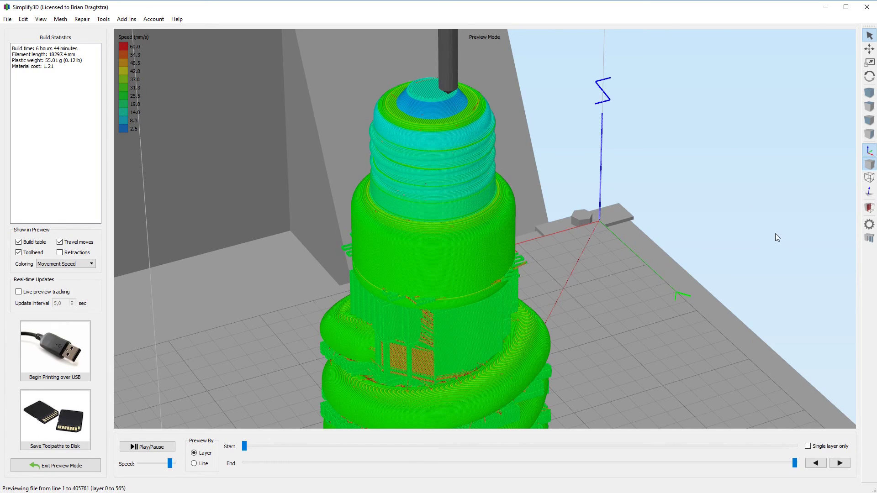
{"action": "left_click_drag", "start_coordinate": [795, 465], "coordinate": [804, 465]}
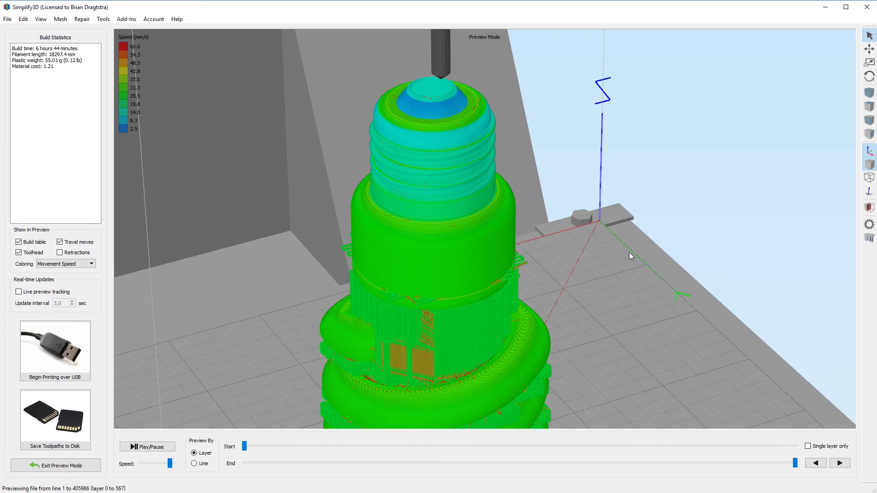